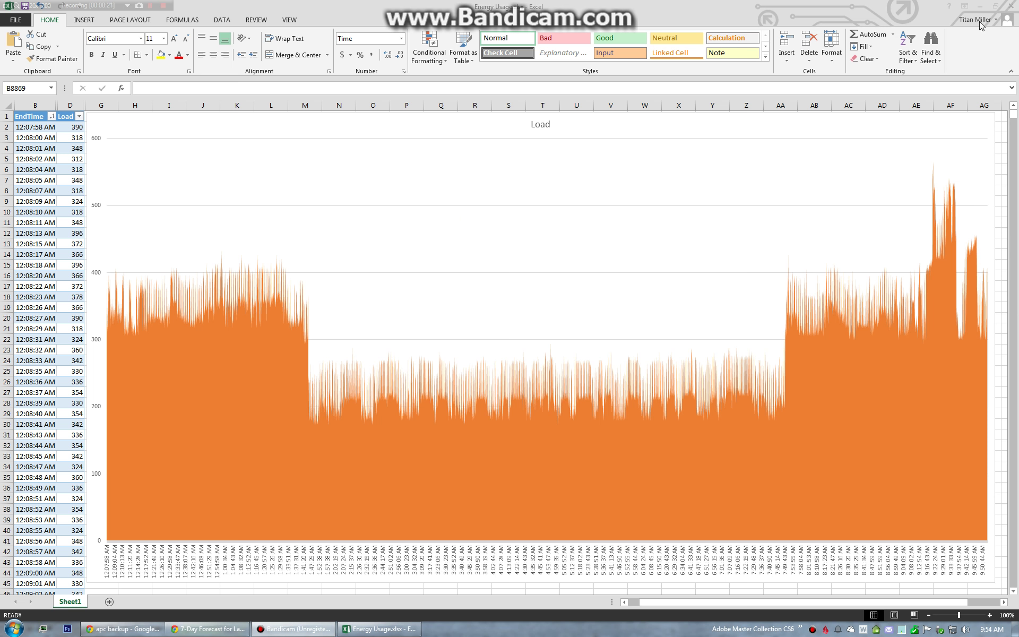
Close the Energy Usage workbook without saving and launch PowerChute Personal Edition.
left_click(1012, 7)
left_click(502, 325)
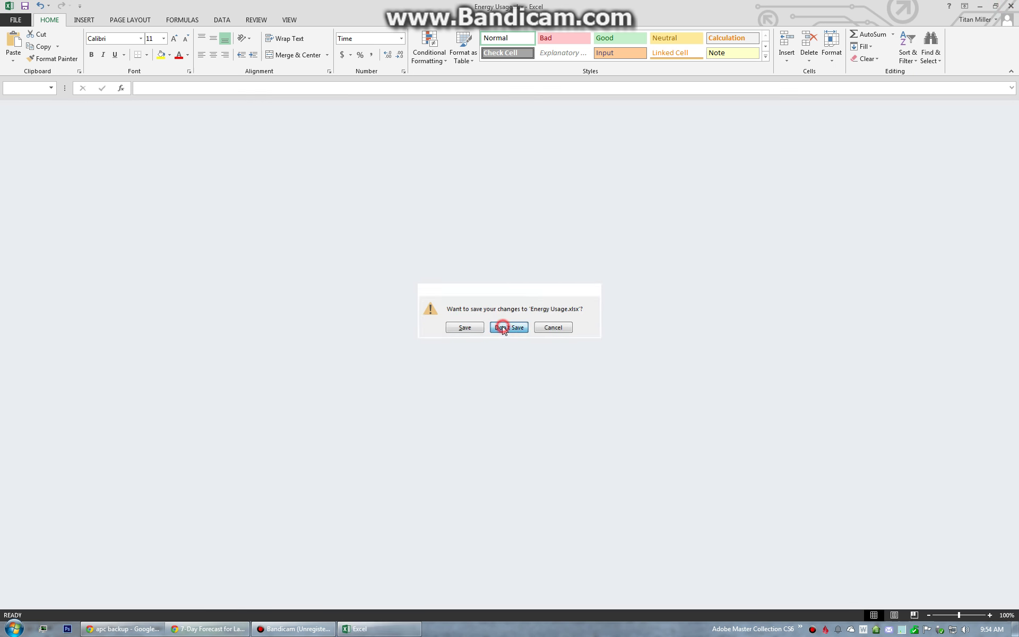
left_click(12, 629)
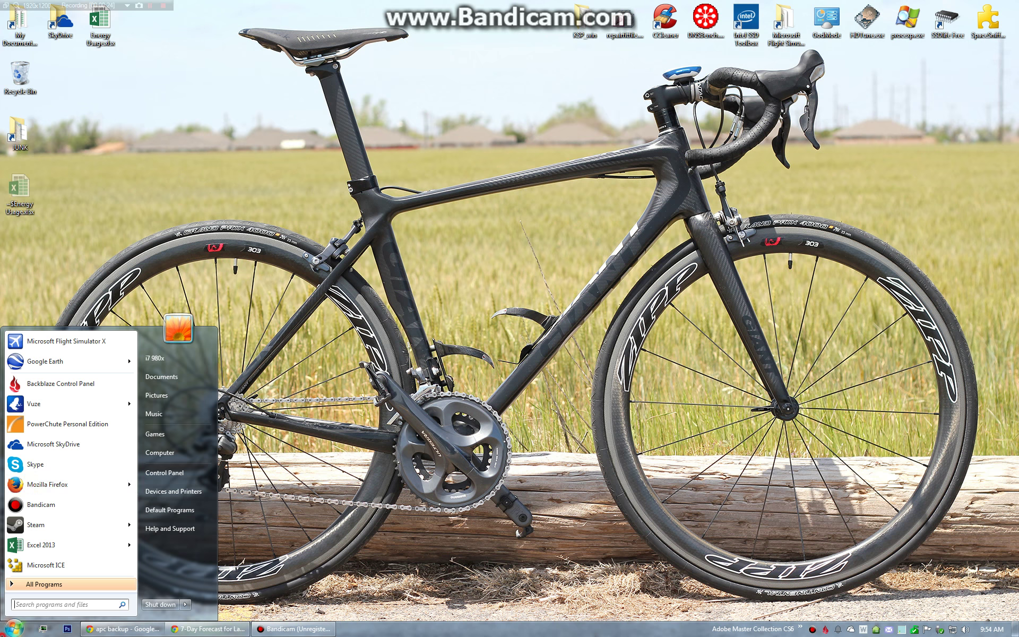
left_click(65, 426)
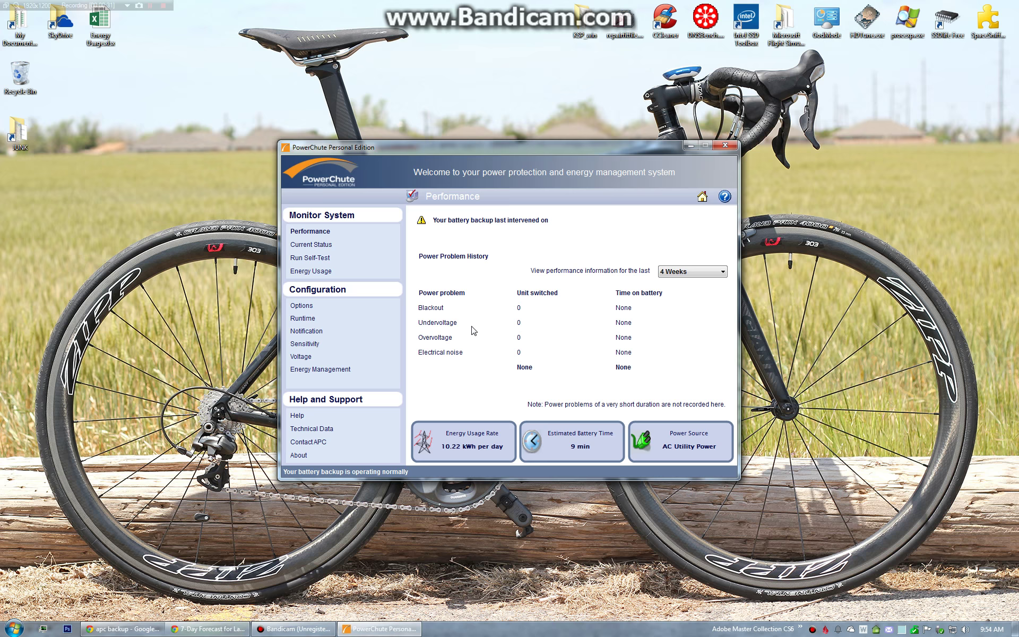
Go through Current Status and Run Self-Test to the Energy Usage page showing 203.42 kWh.
left_click_drag(466, 147, 382, 160)
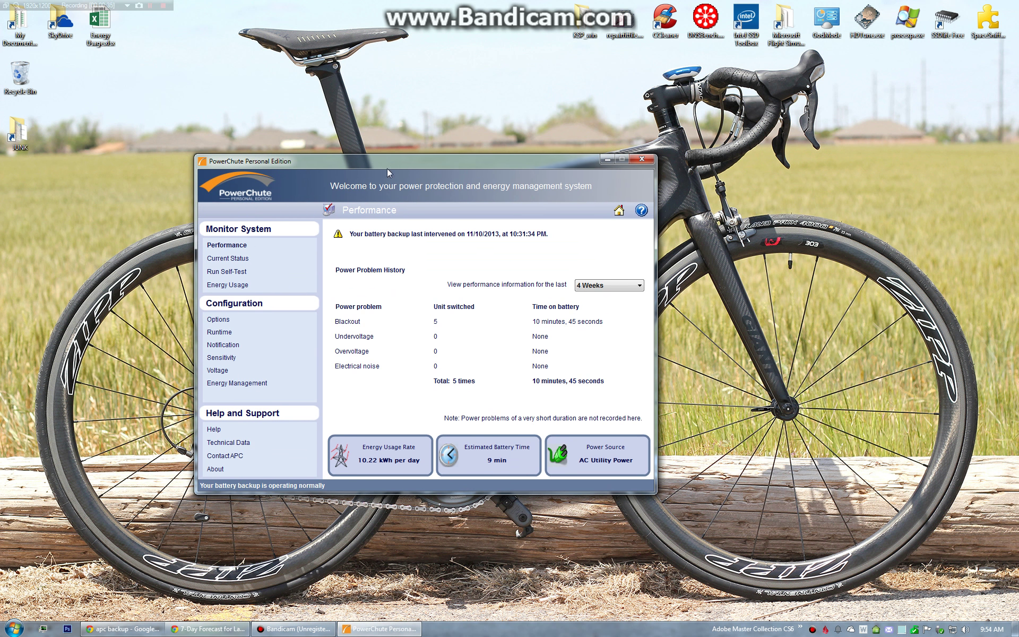
left_click(389, 165)
left_click_drag(445, 155, 504, 142)
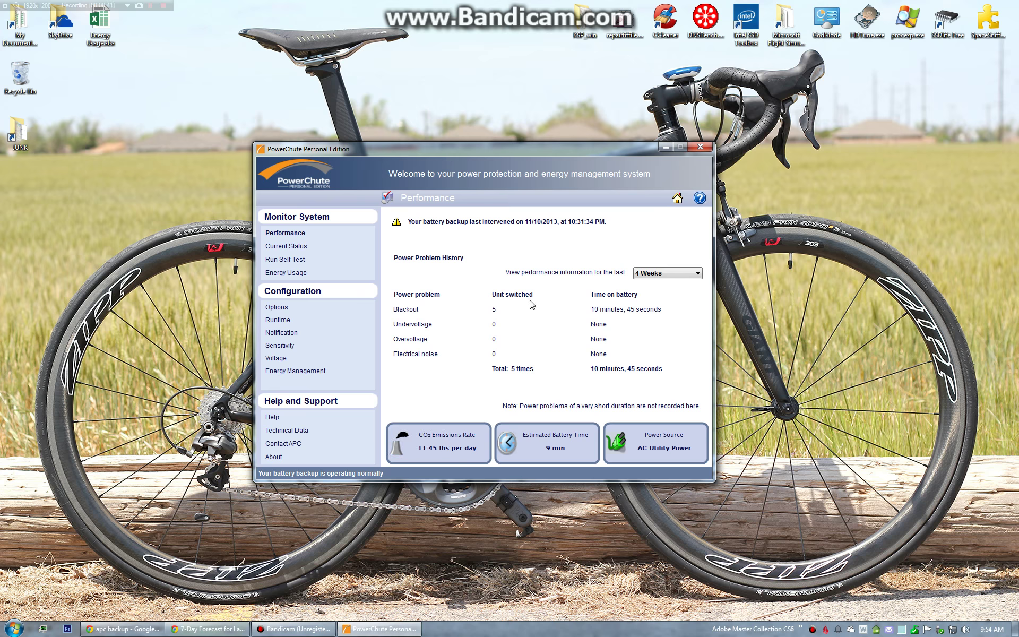
left_click(295, 247)
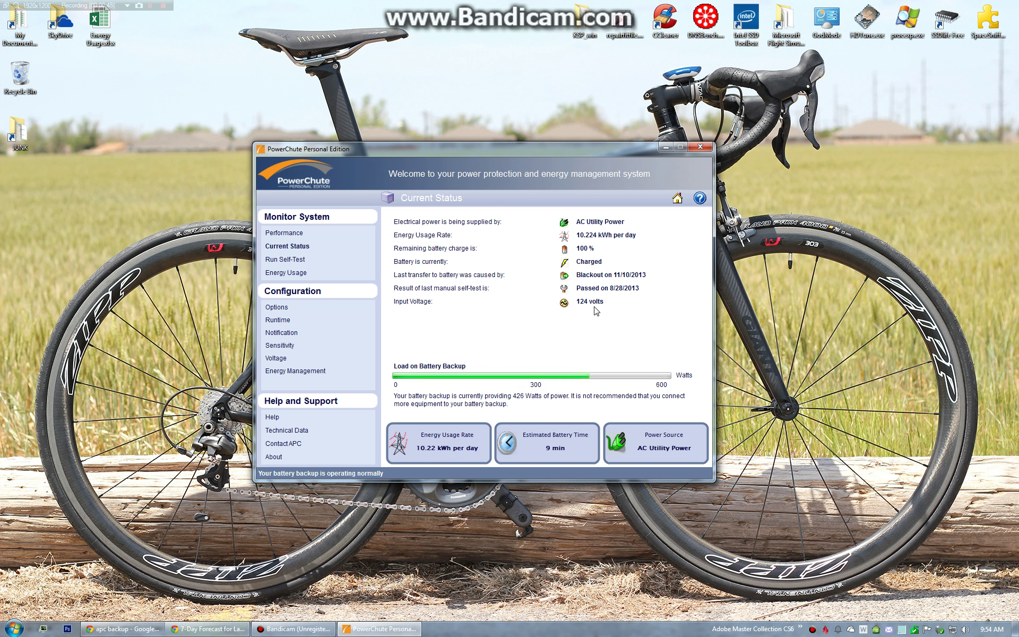
left_click(292, 260)
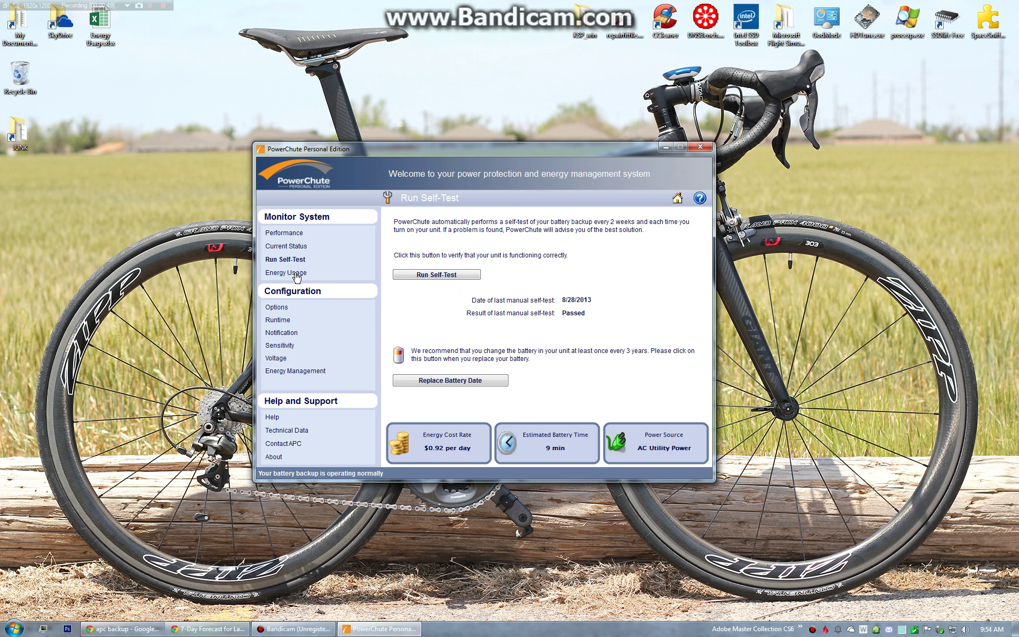
left_click(293, 273)
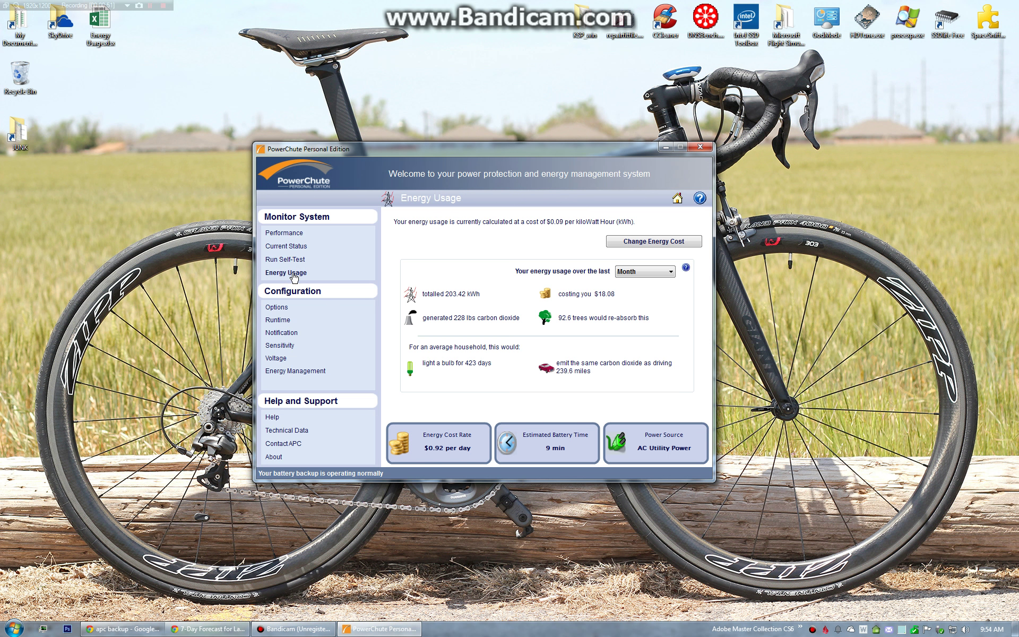
Review the Runtime, Notification and Sensitivity settings, then return to the Options page.
left_click(273, 307)
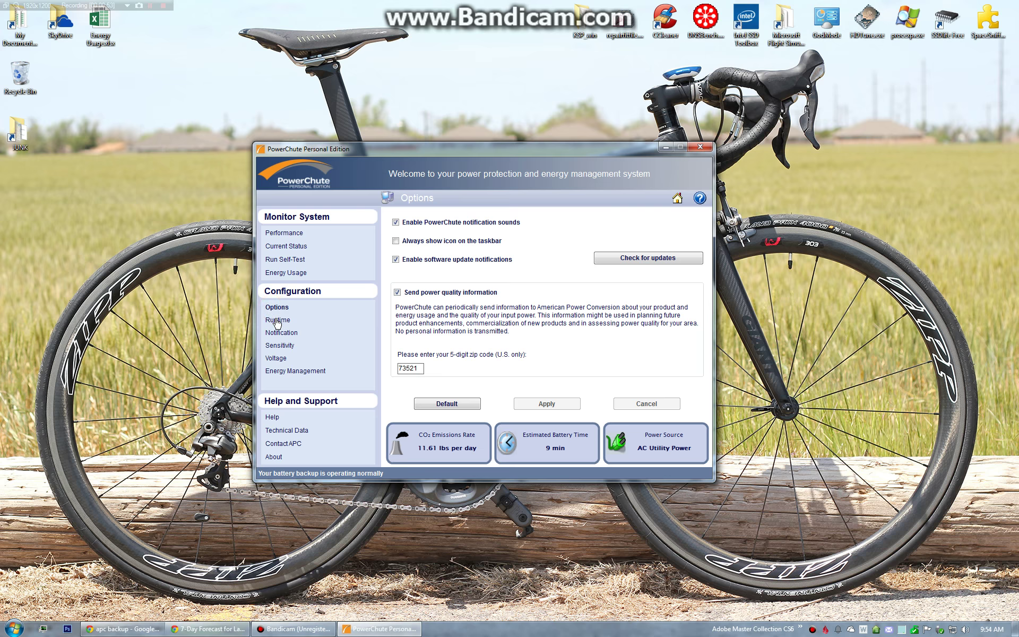
left_click(276, 321)
left_click(282, 333)
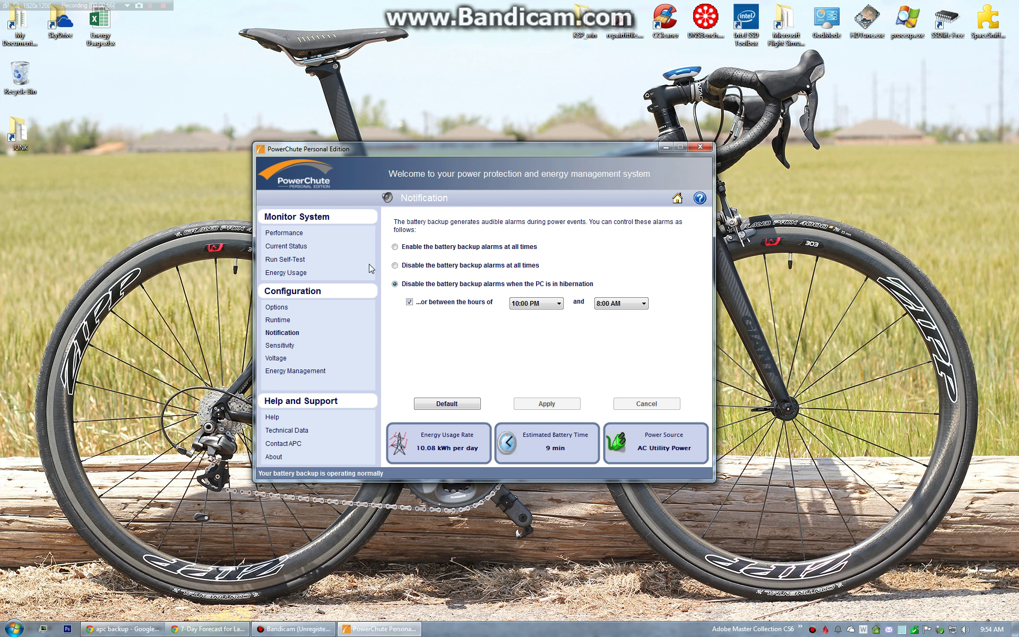
left_click_drag(474, 153, 483, 151)
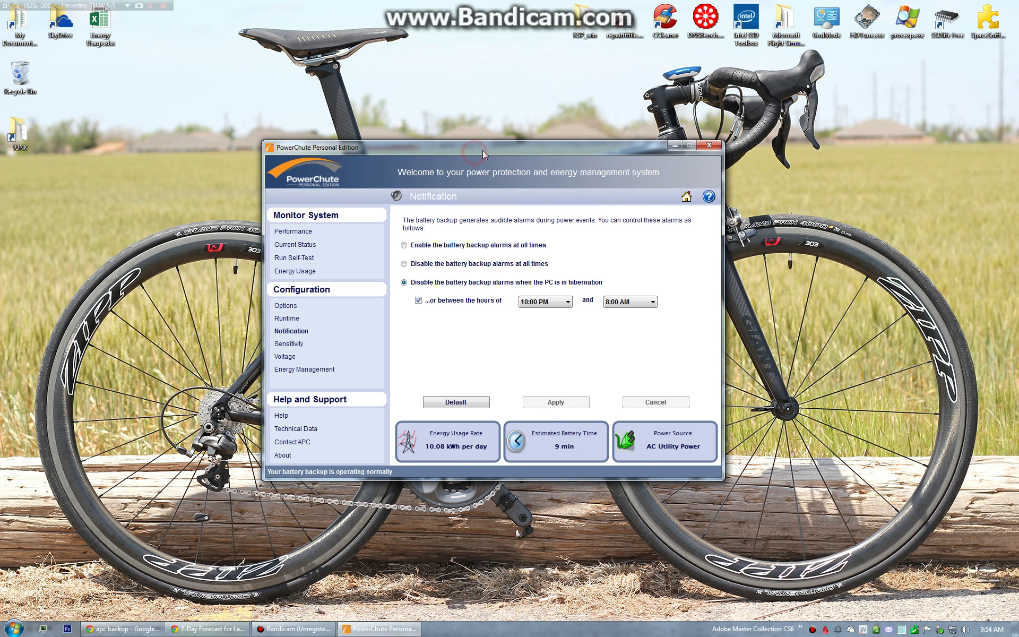
left_click(290, 345)
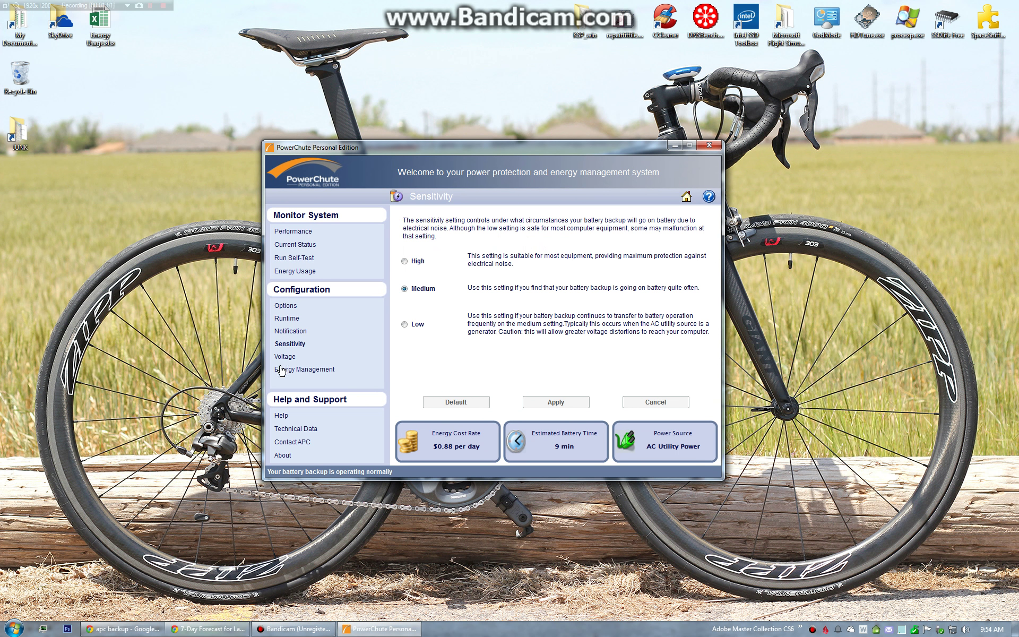
left_click(289, 307)
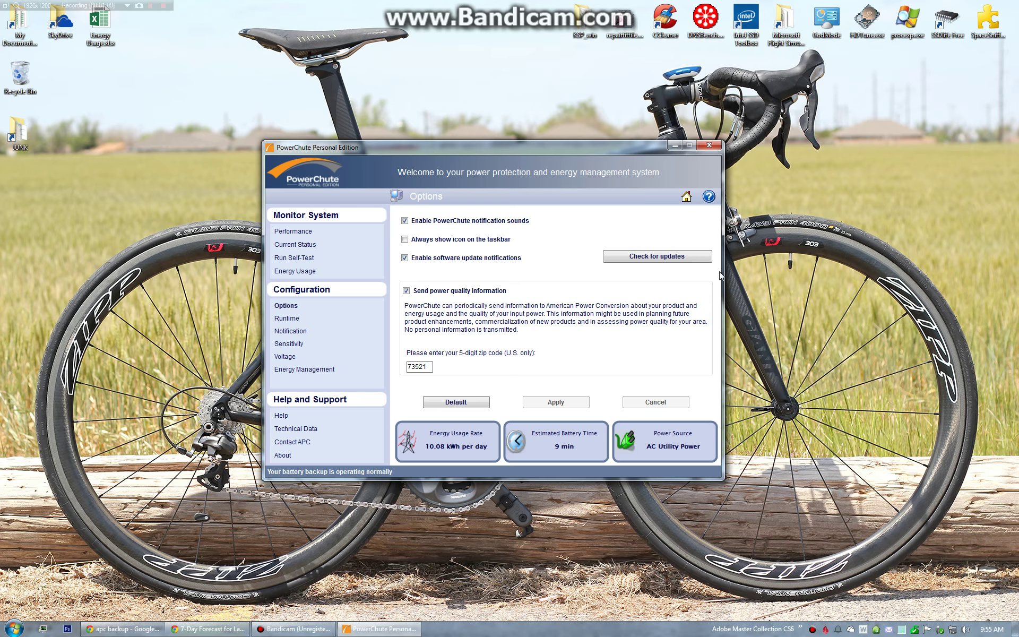
Close PowerChute and open Computer in Windows Explorer.
left_click(708, 144)
left_click(13, 628)
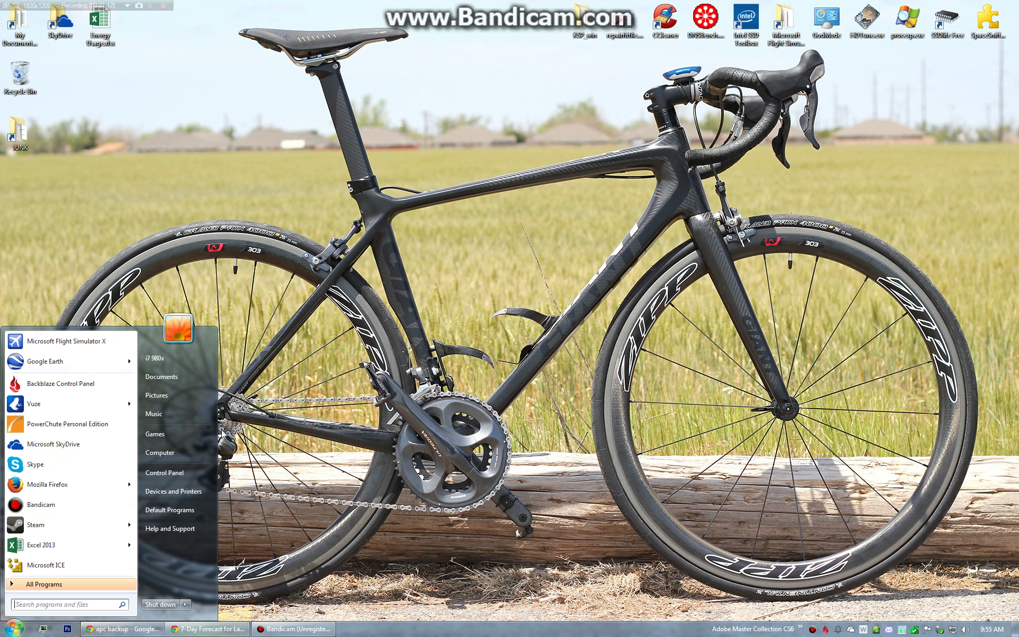
left_click(186, 454)
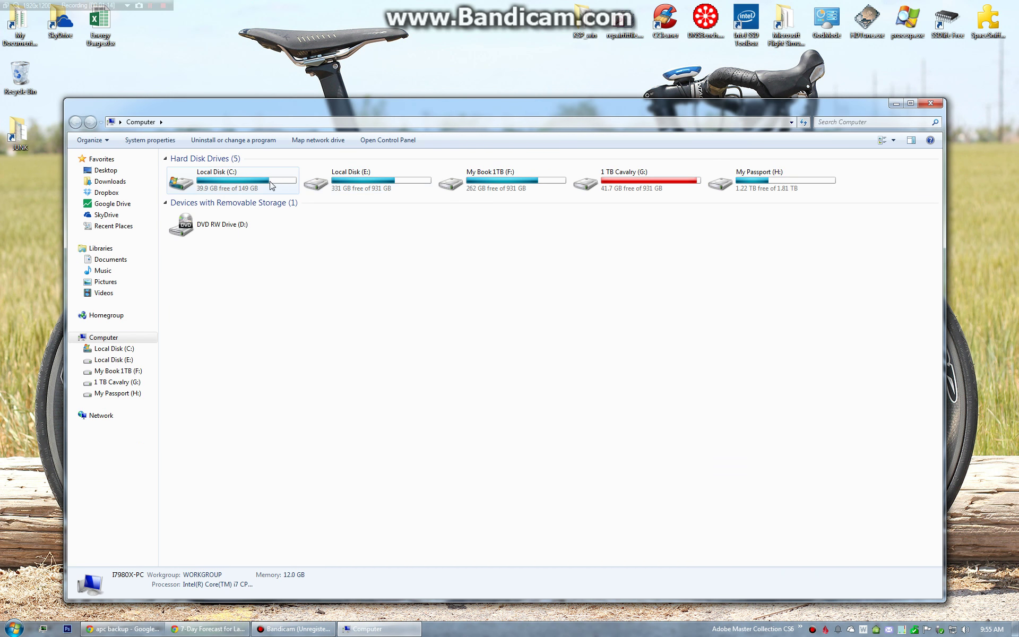
Navigate to C:\Program Files (x86)\APC\PowerChute Personal Edition and select EnergyLog.mdb.
double_click(269, 181)
double_click(227, 238)
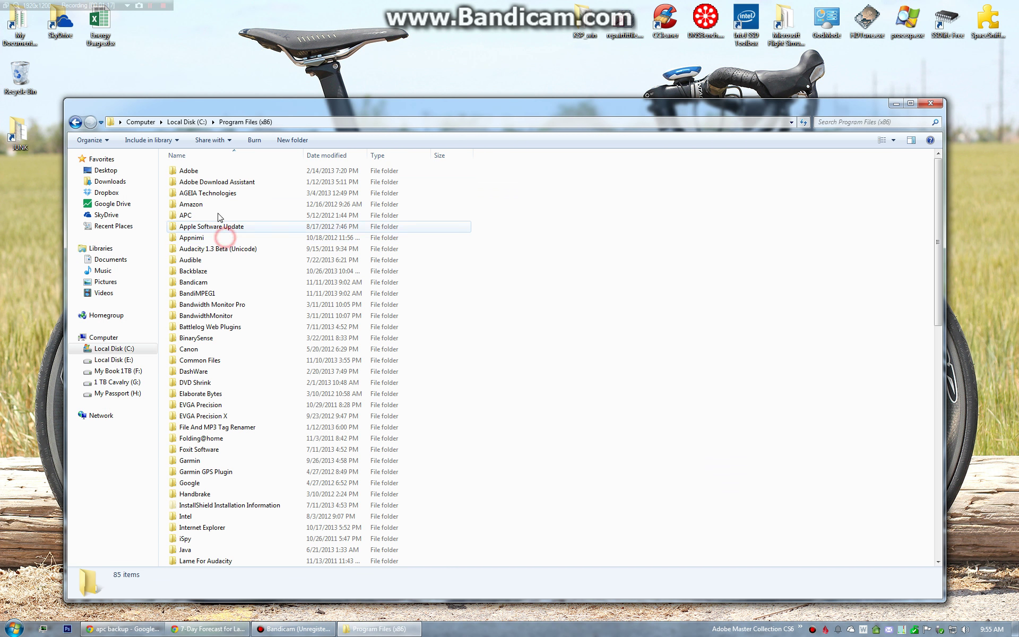
double_click(208, 216)
double_click(208, 171)
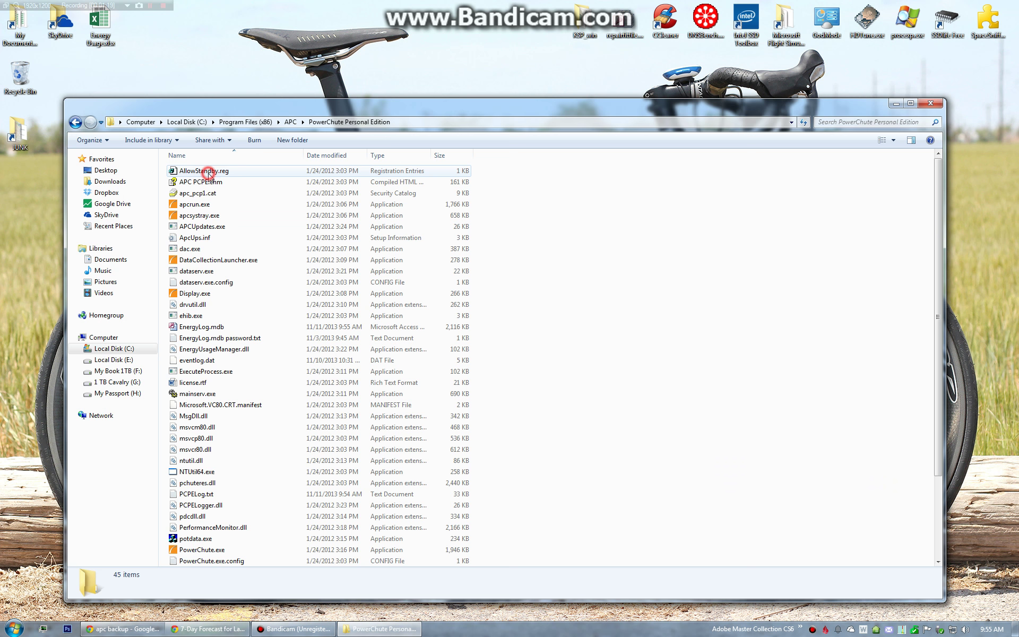
left_click_drag(474, 110, 469, 97)
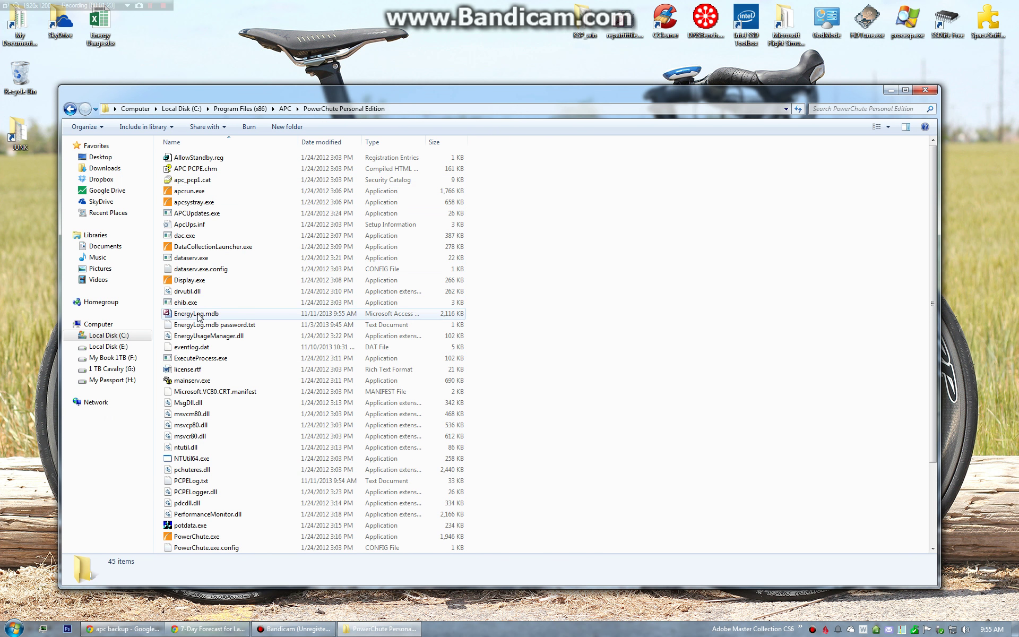
left_click(187, 314)
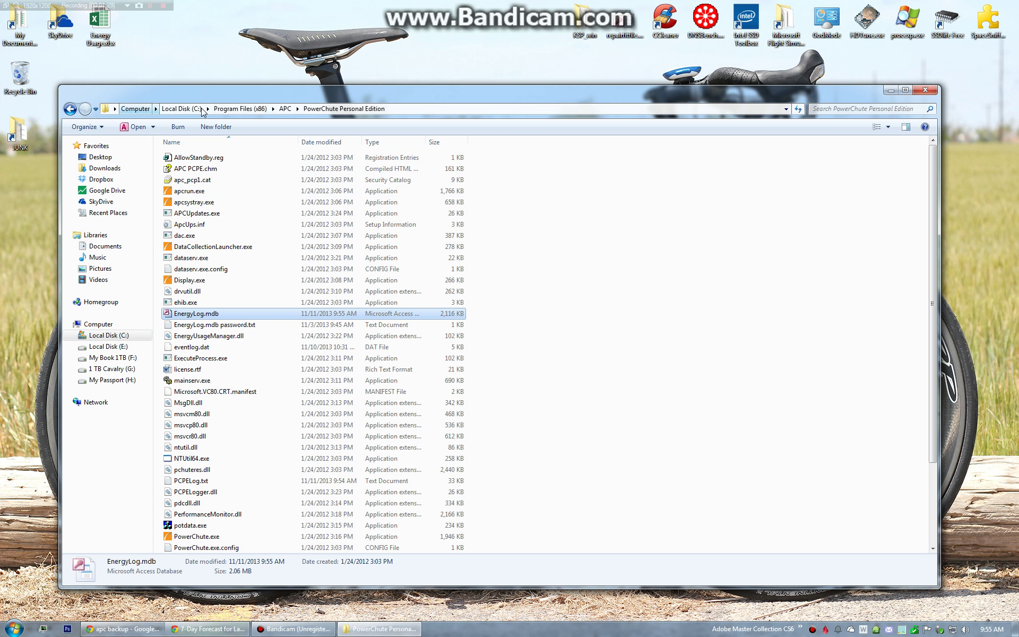
left_click_drag(454, 96, 468, 96)
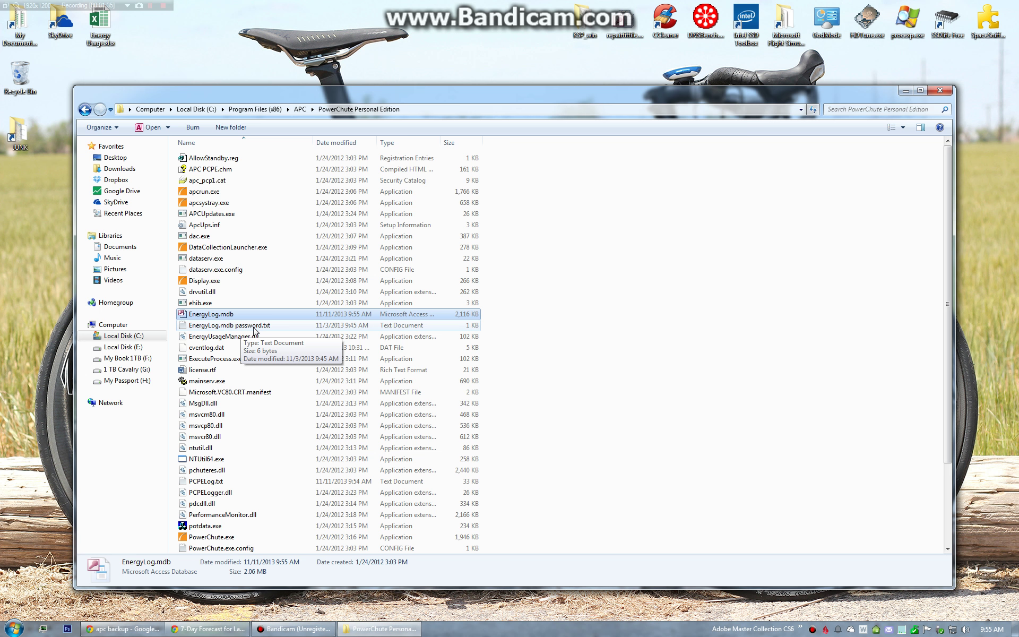
Read the database password in 'EnergyLog.mdb password.txt' in Notepad, then close it.
double_click(228, 329)
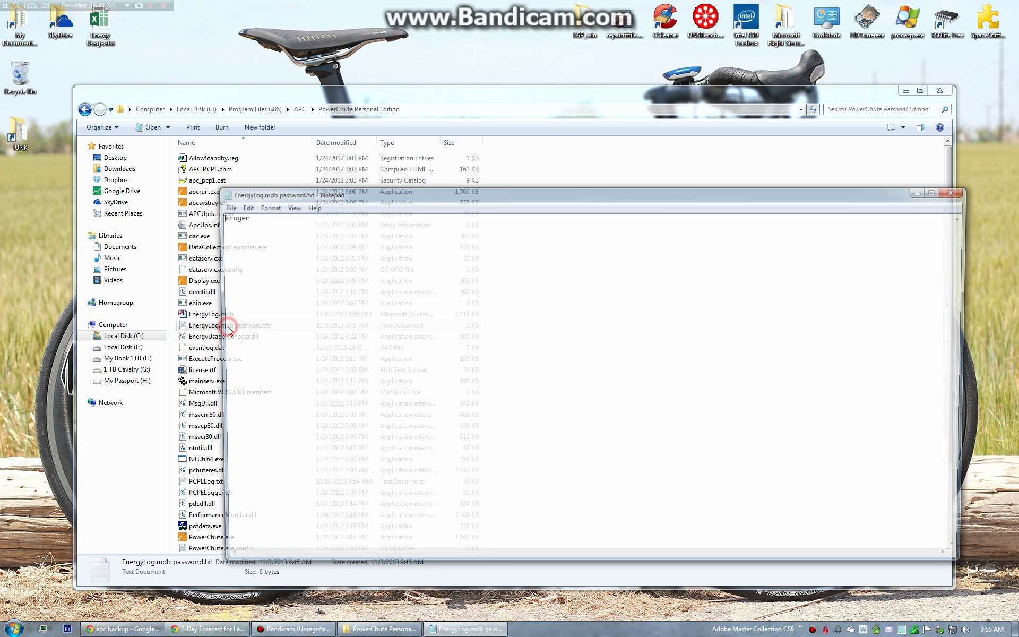
left_click_drag(280, 196, 320, 185)
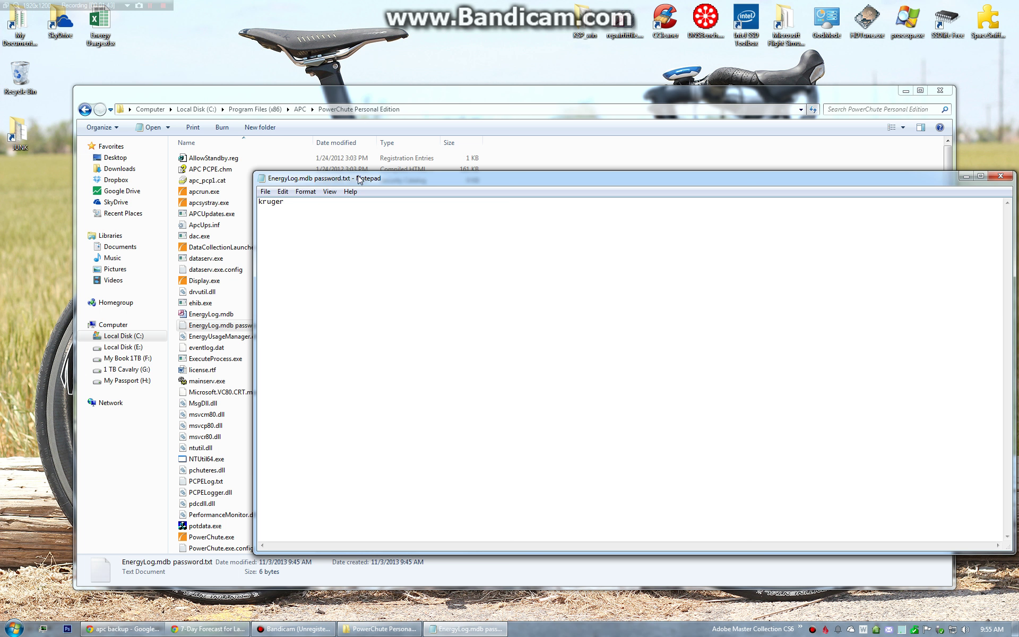
left_click_drag(385, 181, 352, 197)
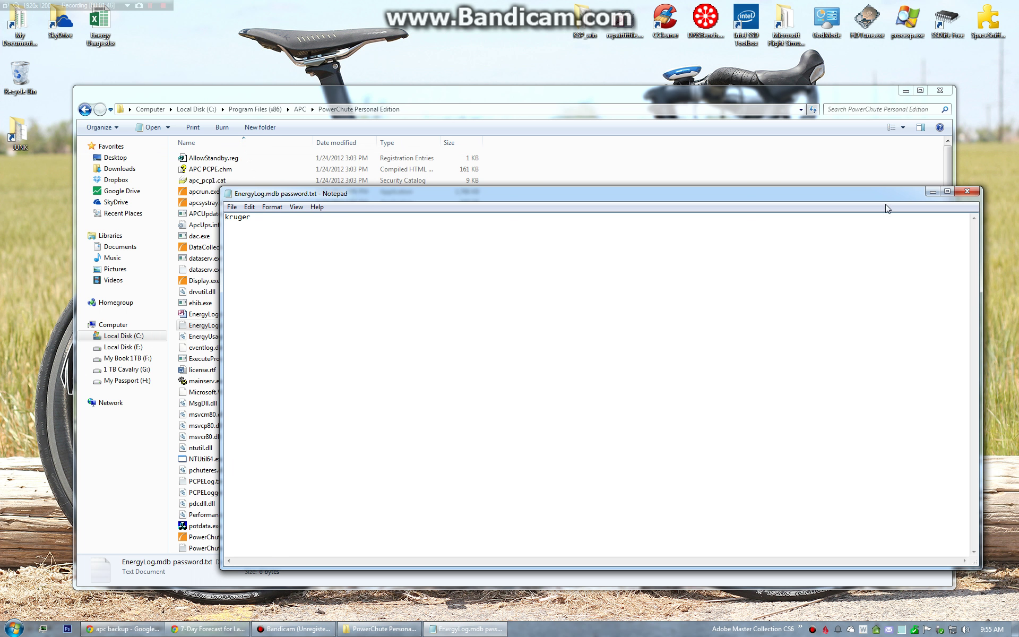
left_click(967, 191)
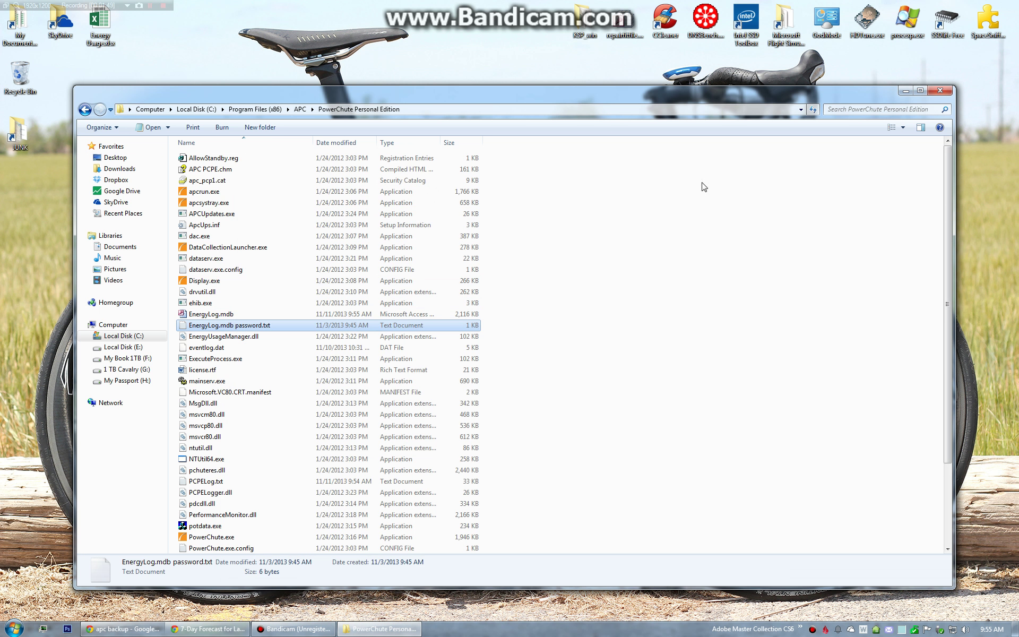
Close the folder, launch Excel 2013 and create a blank workbook, Book1.
left_click(939, 90)
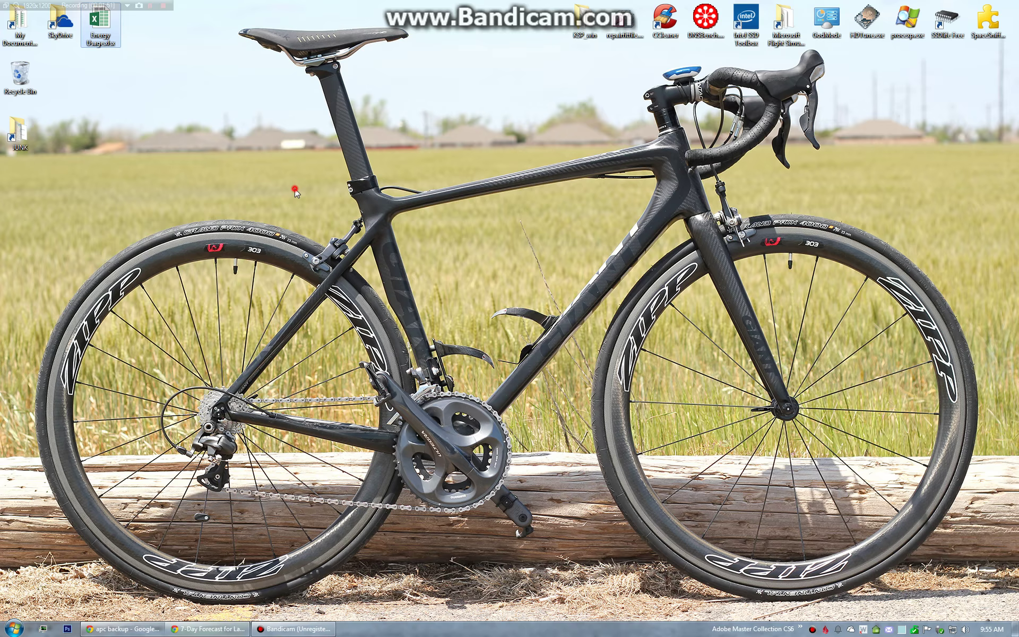
left_click(2, 628)
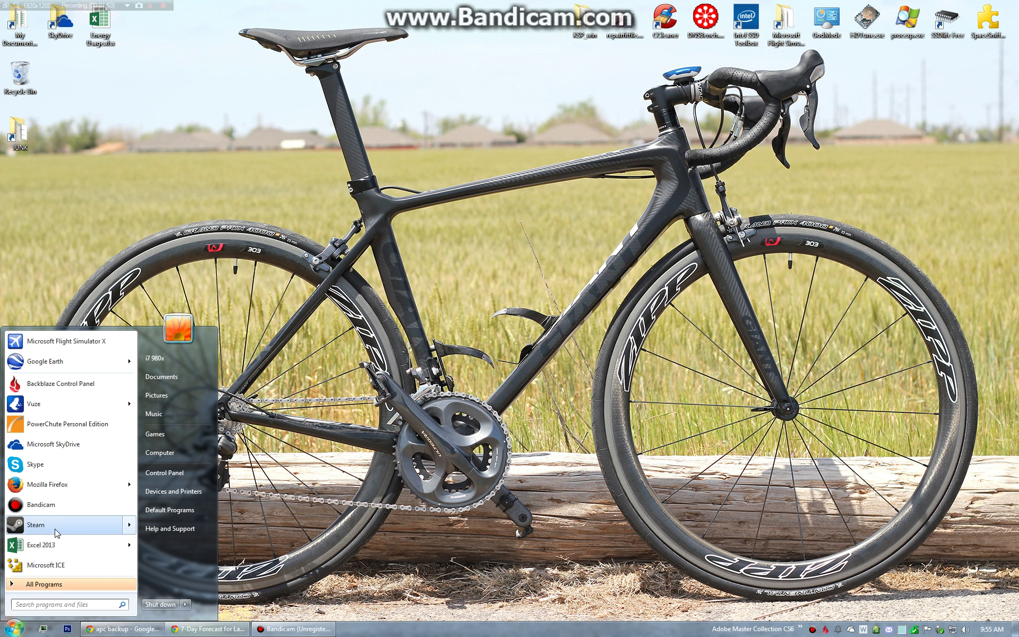
left_click(46, 543)
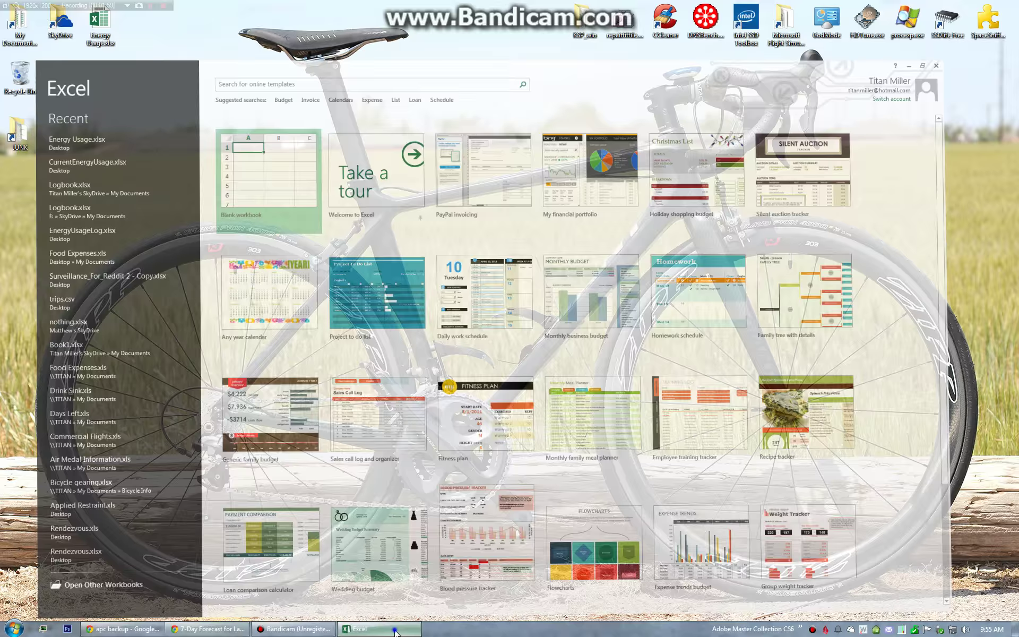
right_click(396, 632)
left_click(245, 137)
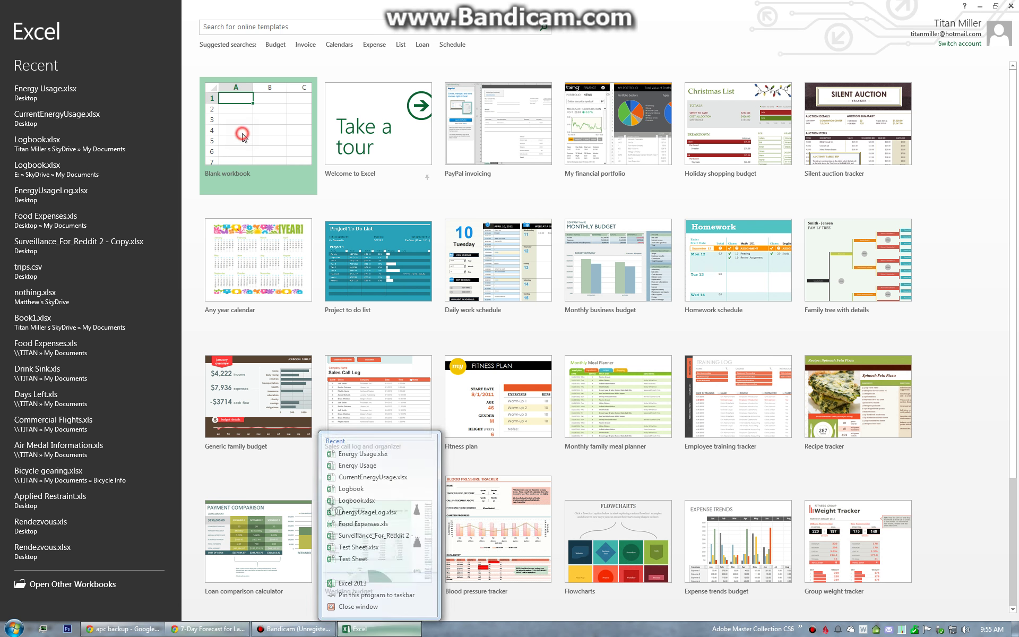
left_click(258, 141)
left_click(259, 139)
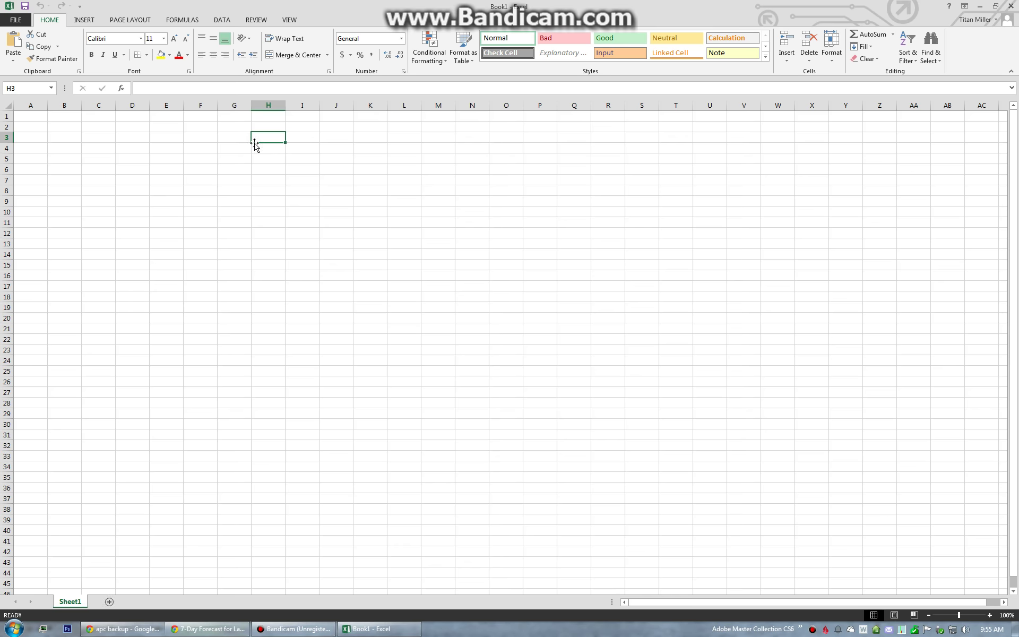
Start a From Access import at A1 using C:\Program Files (x86)\APC\PowerChute Personal Edition\EnergyLog.mdb.
left_click(46, 115)
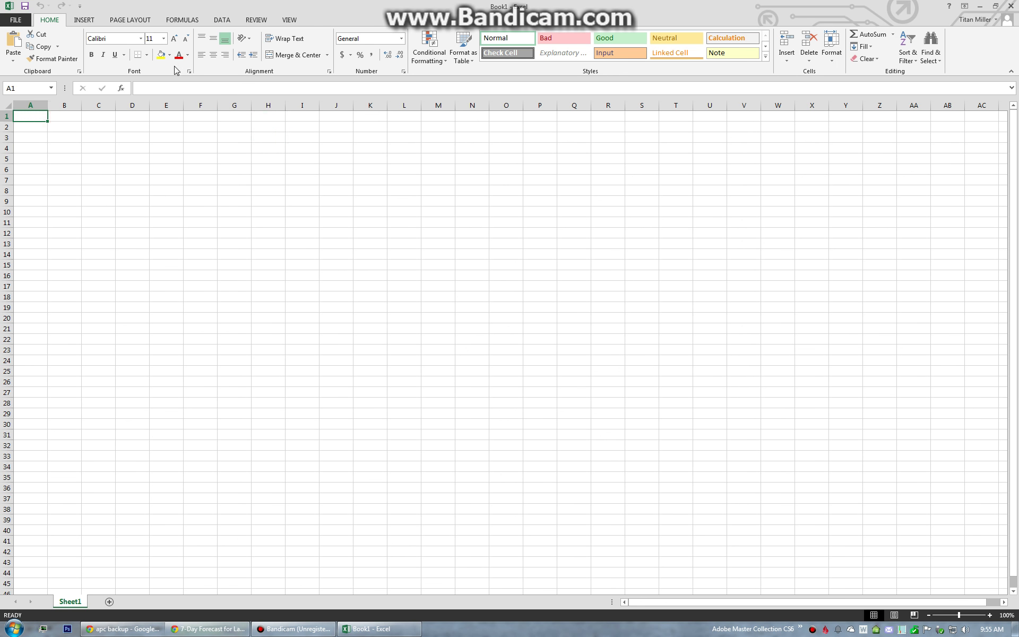
left_click(224, 21)
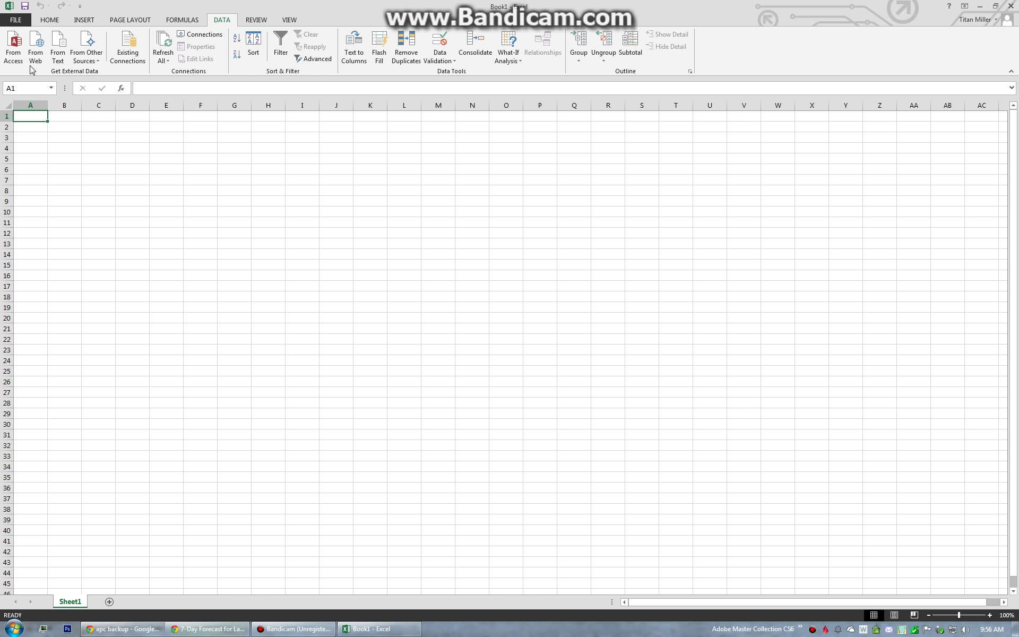
left_click(15, 53)
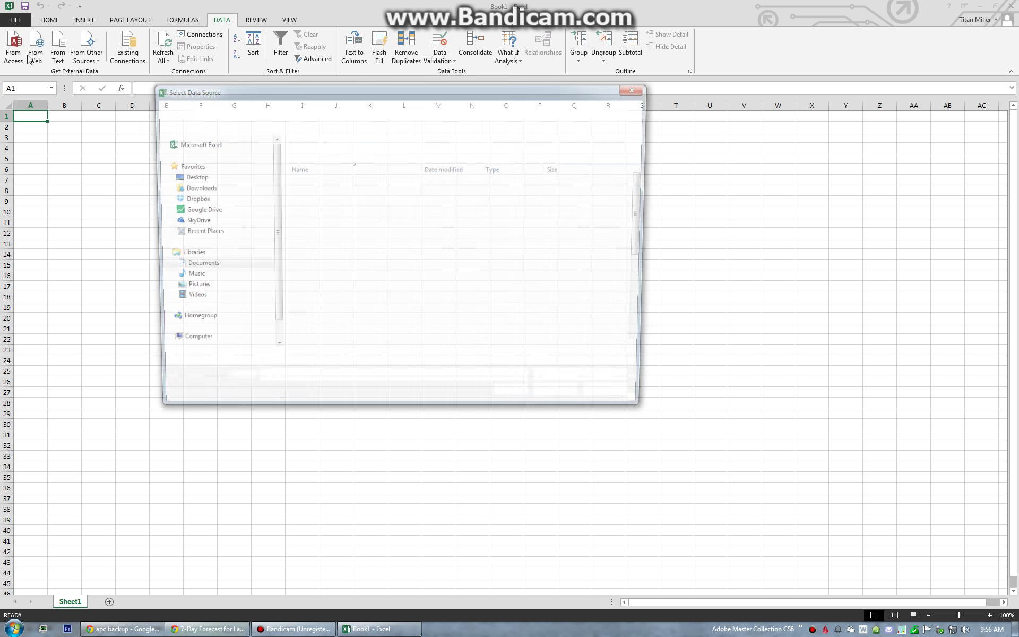
left_click(199, 355)
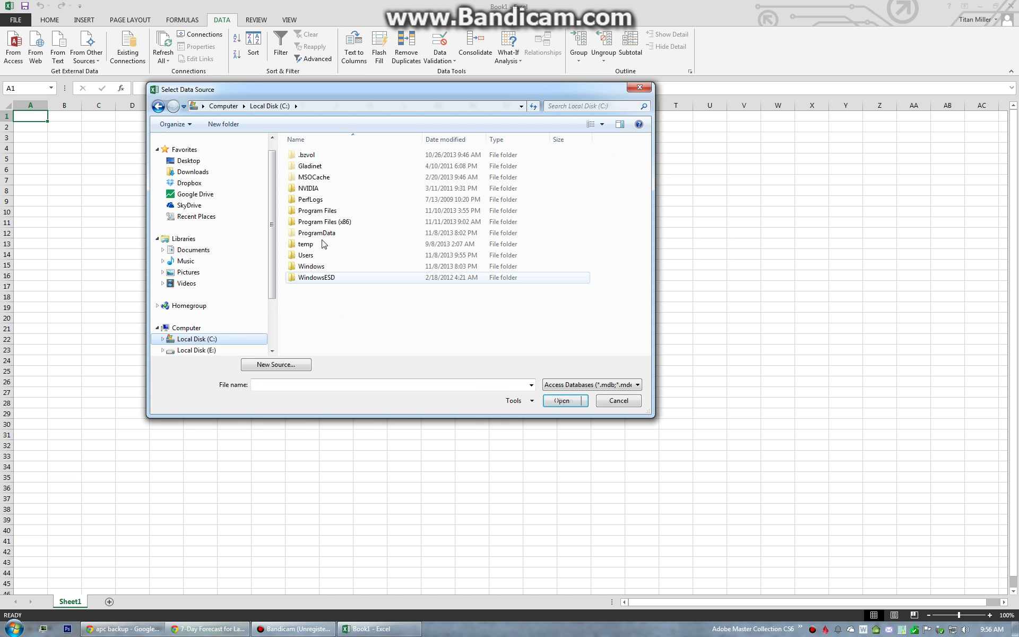
double_click(340, 222)
double_click(318, 200)
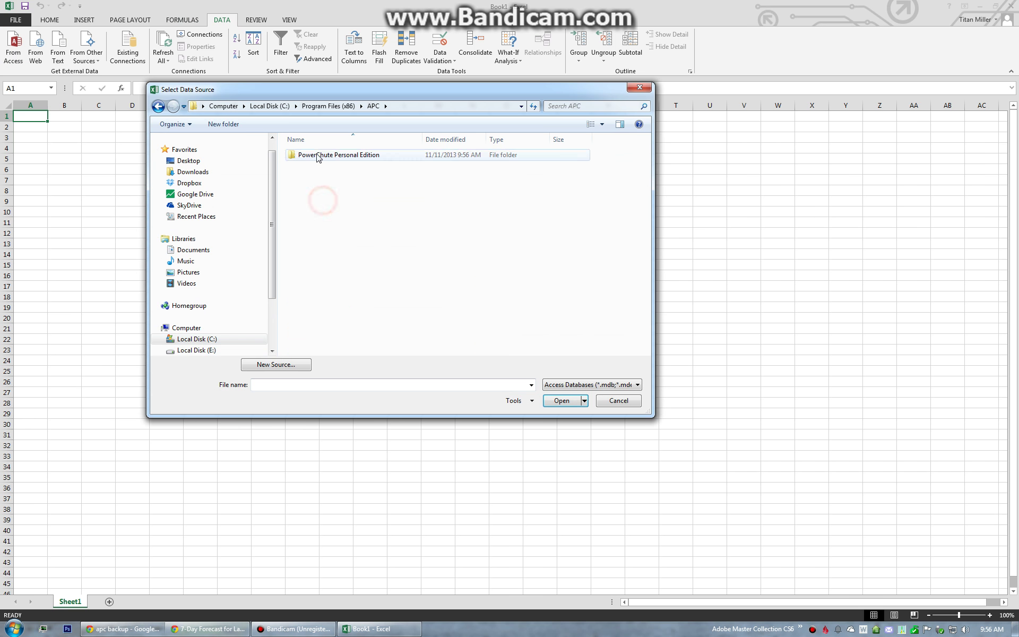
double_click(314, 154)
left_click(329, 154)
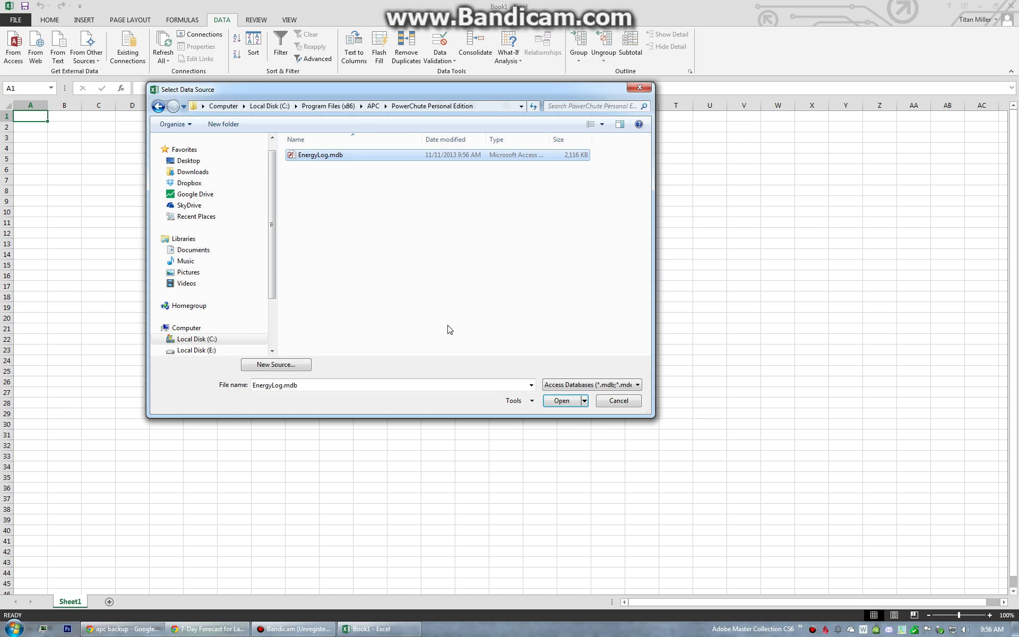
left_click(562, 401)
Enter the database password and choose the CurrentEnergyUsage table.
left_click(525, 305)
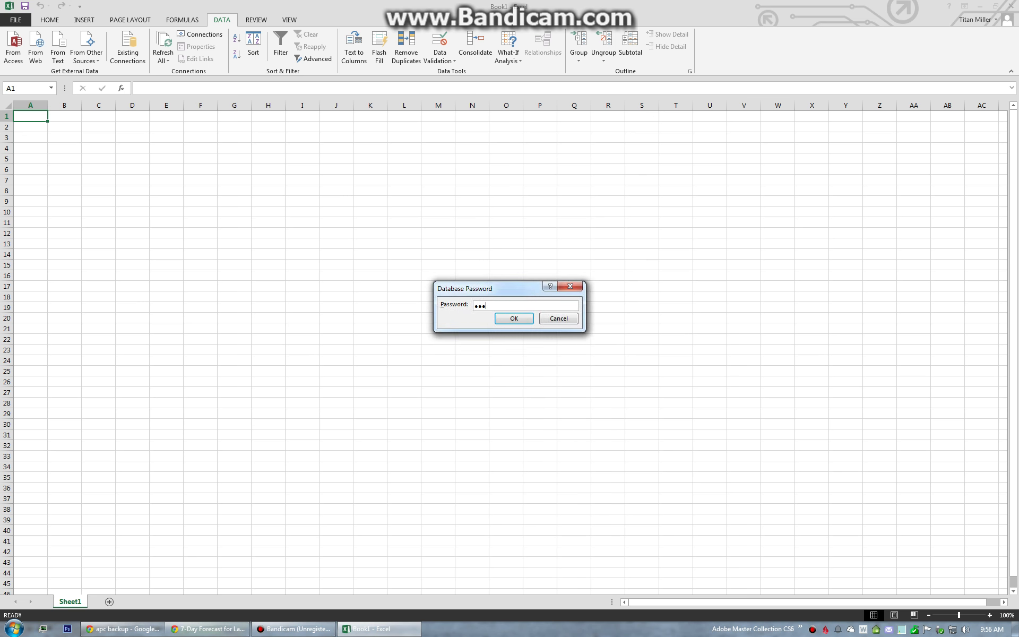
left_click(514, 319)
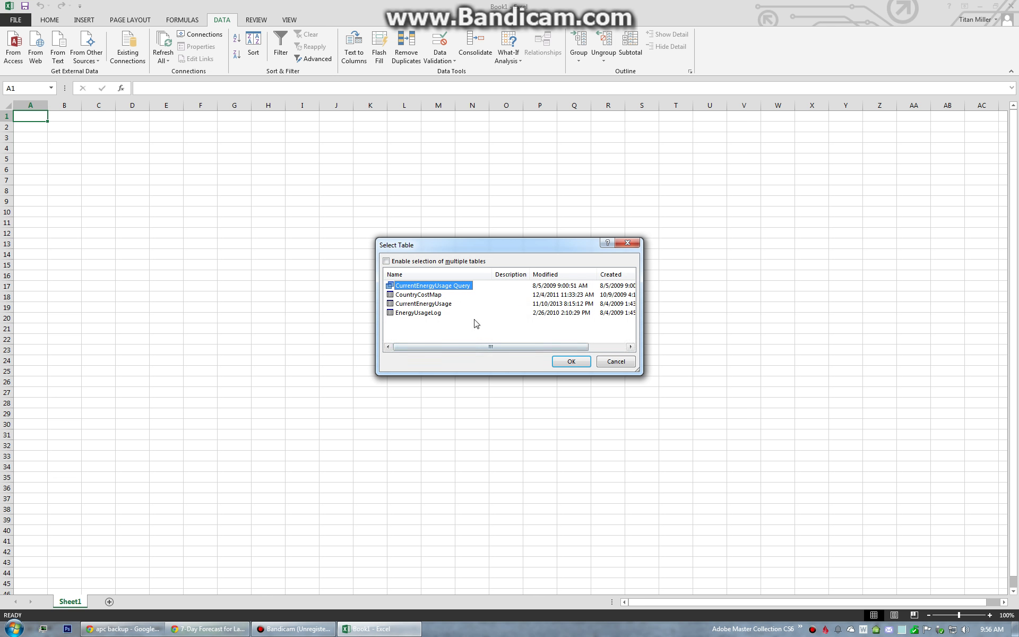
mouse_move(480, 250)
left_mouse_down()
mouse_move(493, 266)
mouse_move(469, 254)
left_mouse_up()
left_click(410, 309)
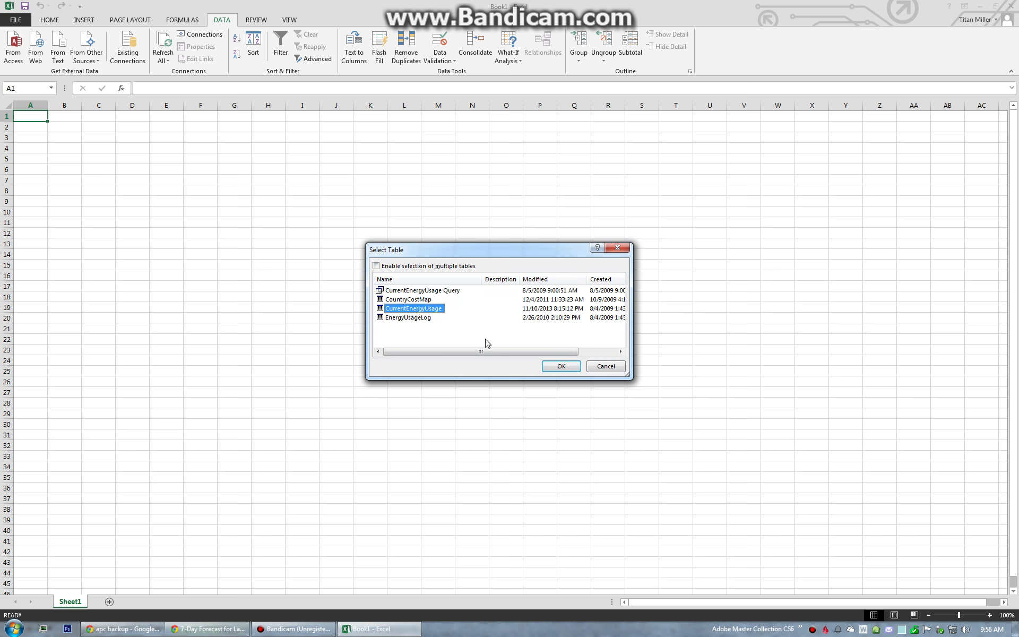
left_click(559, 367)
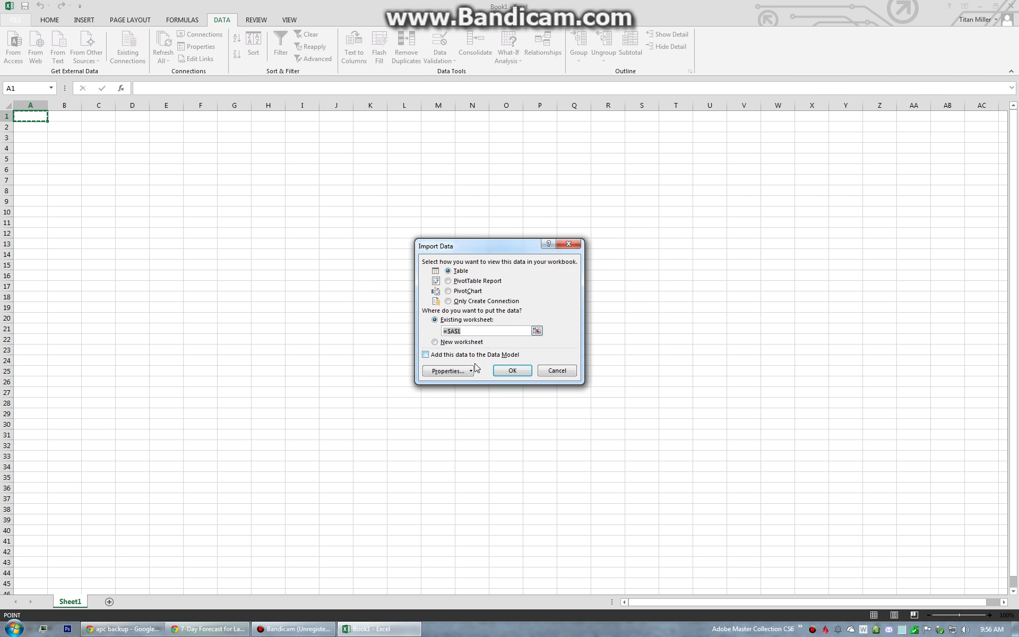
Set the connection to refresh every 1 minute and on file open.
left_click(454, 371)
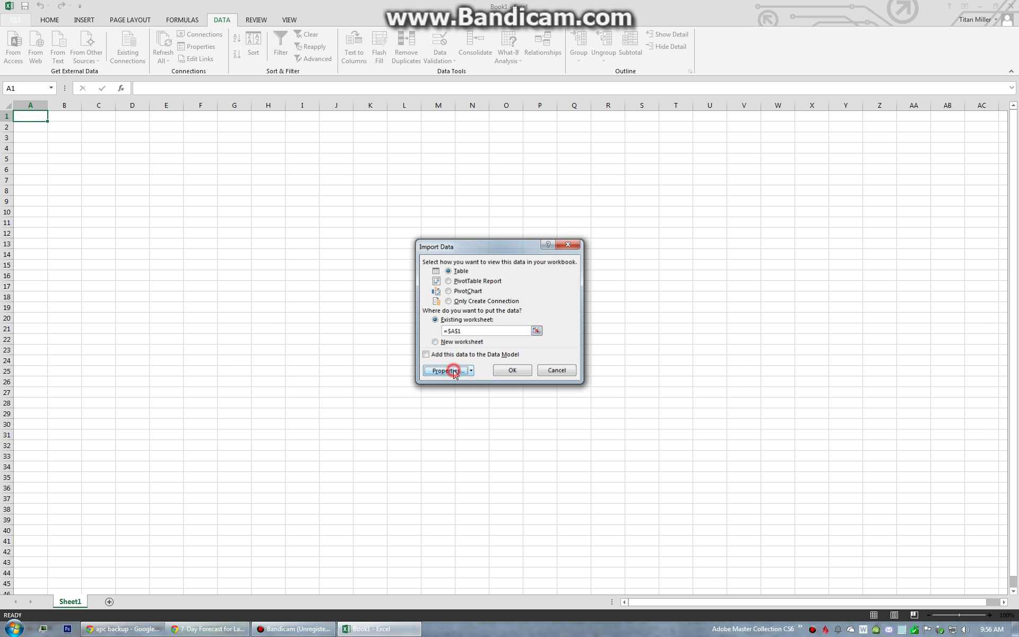
left_click(435, 277)
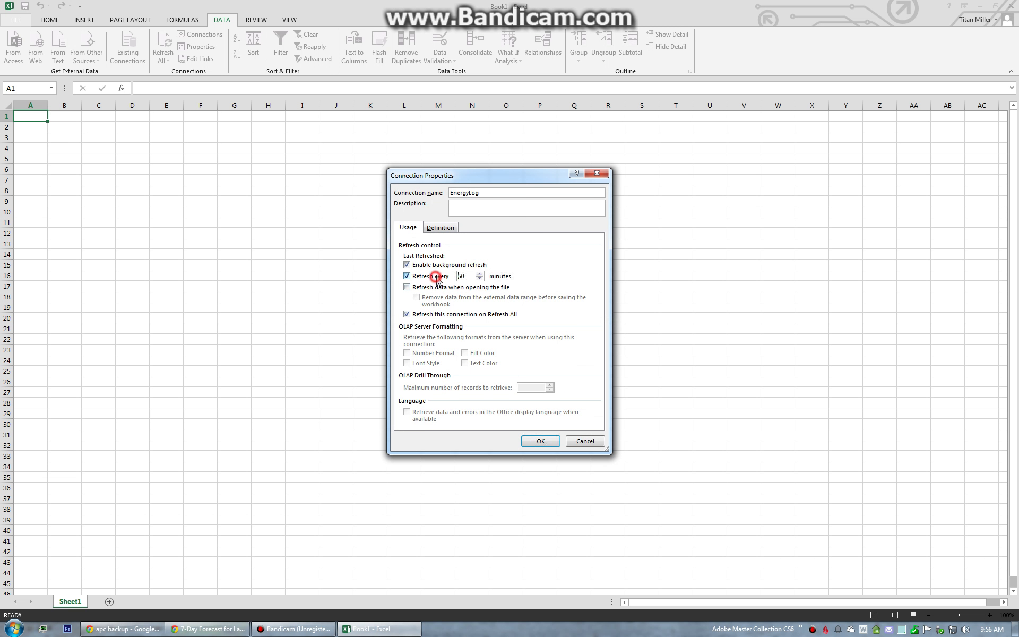
double_click(464, 276)
type("1")
left_click(408, 287)
Save the password with the connection, set Mode to Read, and import the table at A1.
left_click(441, 228)
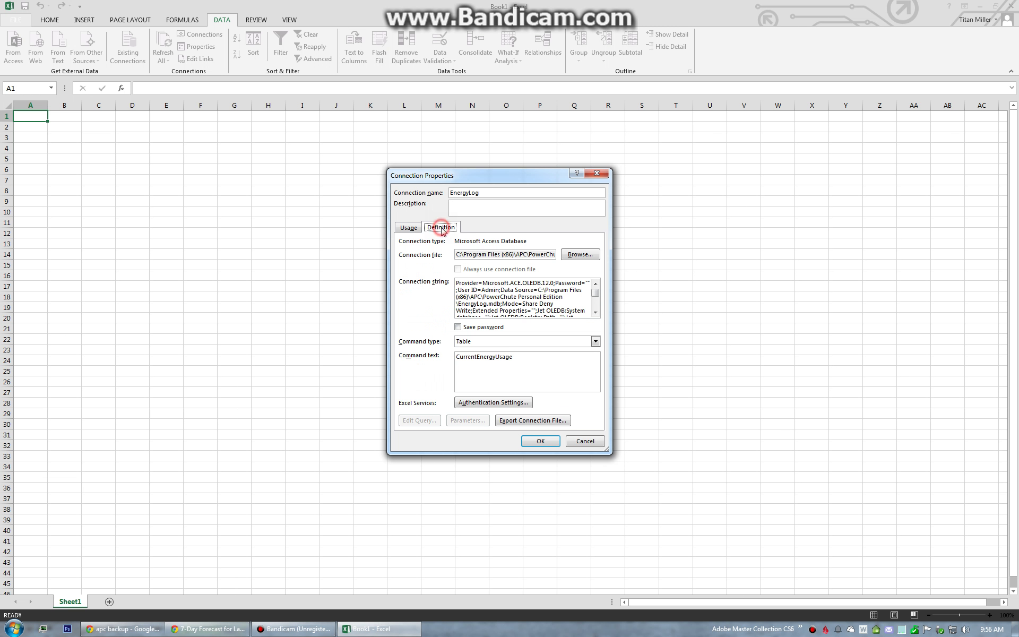
left_click(458, 328)
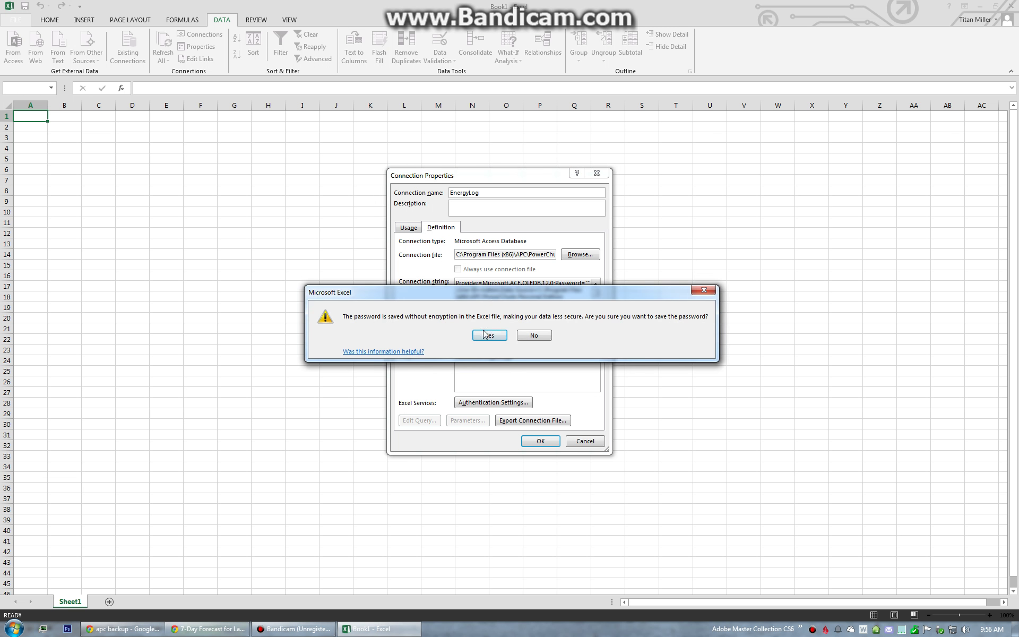
left_click(490, 336)
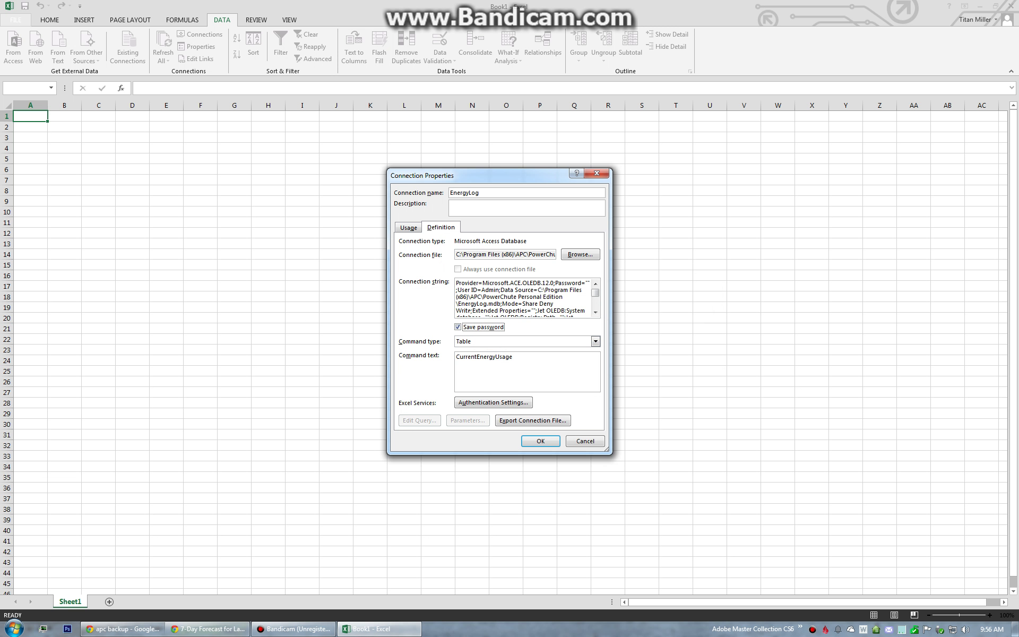
left_click_drag(523, 303, 473, 311)
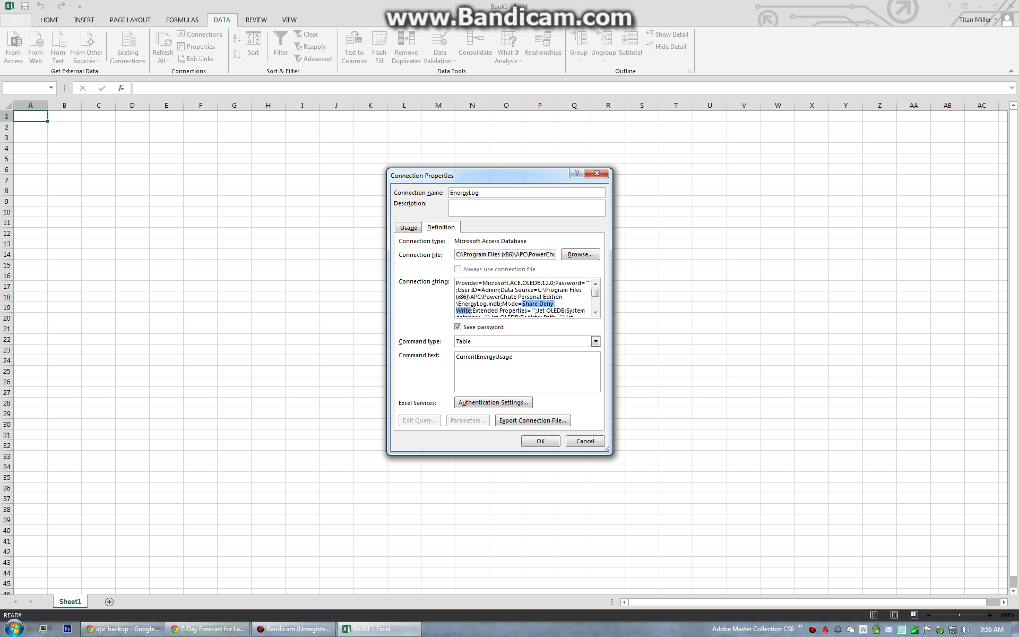
type("Read;Extended")
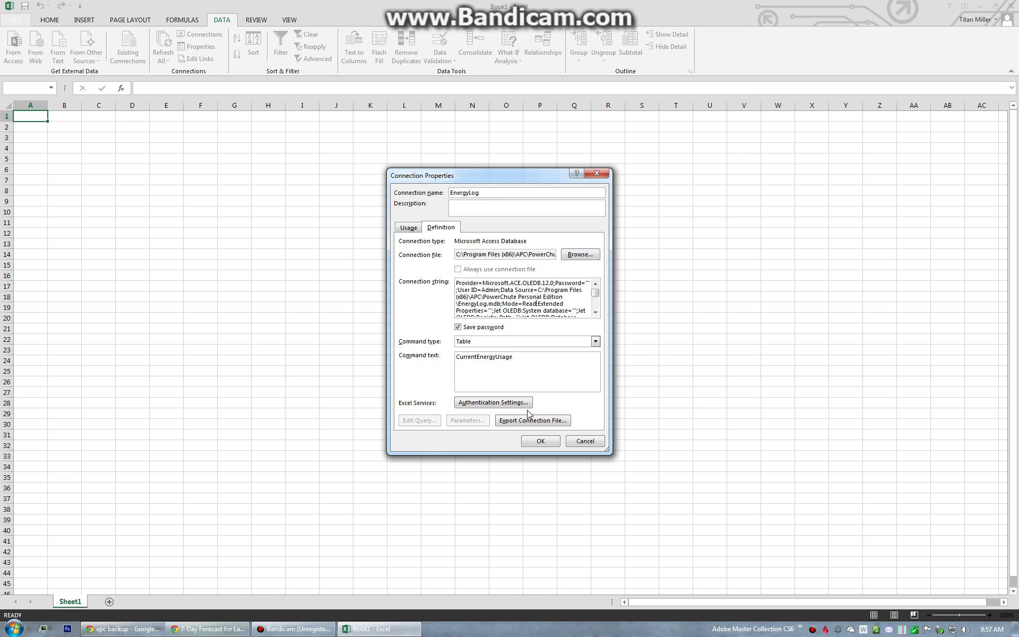
left_click(537, 441)
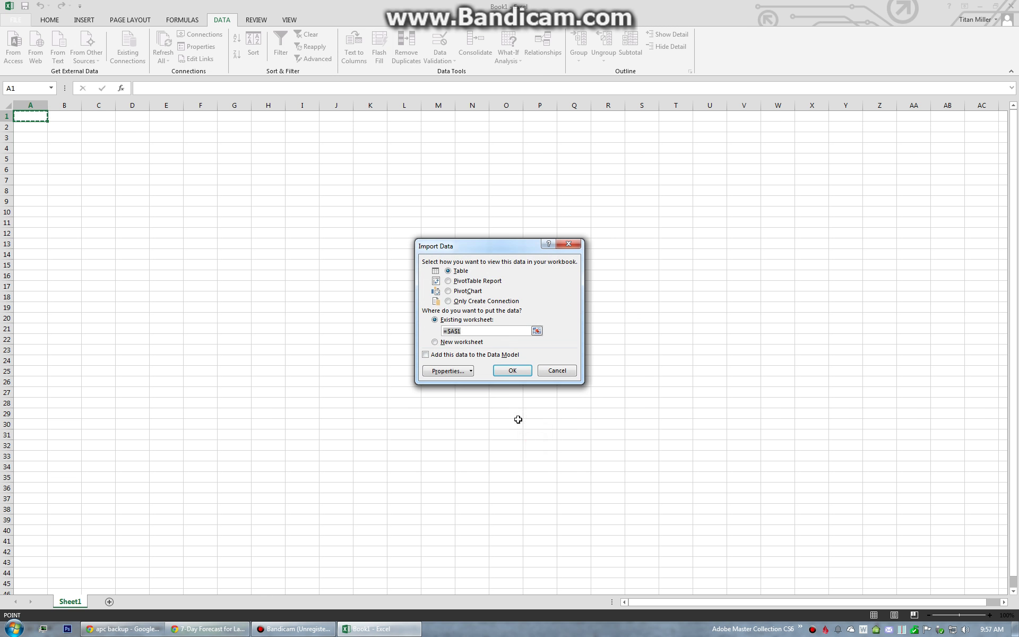
left_click(521, 371)
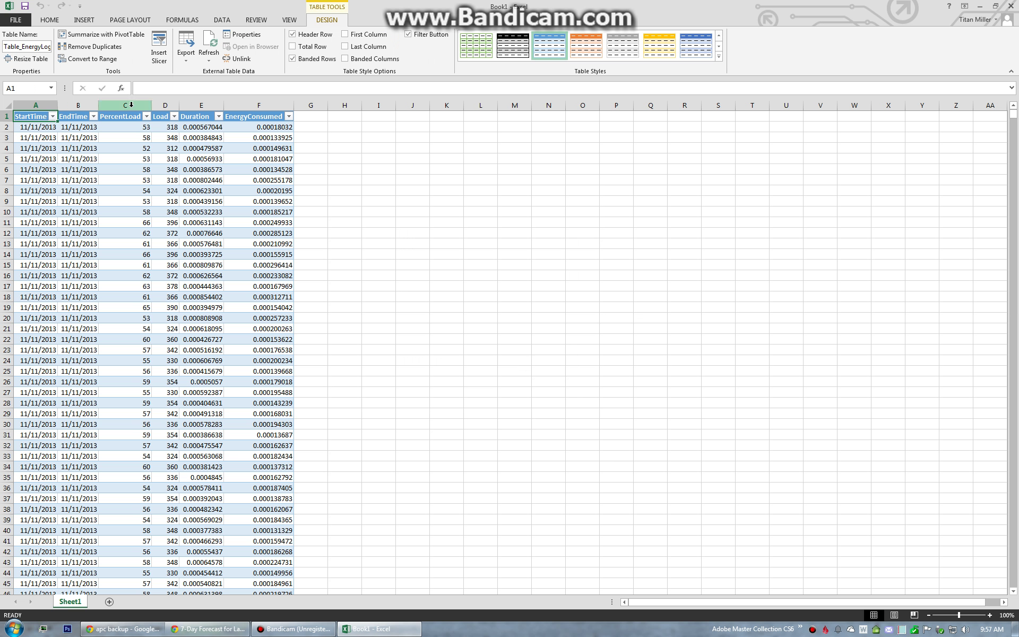
Hide the StartTime, PercentLoad, Duration and EnergyConsumed columns, leaving EndTime and Load visible.
left_click(164, 106)
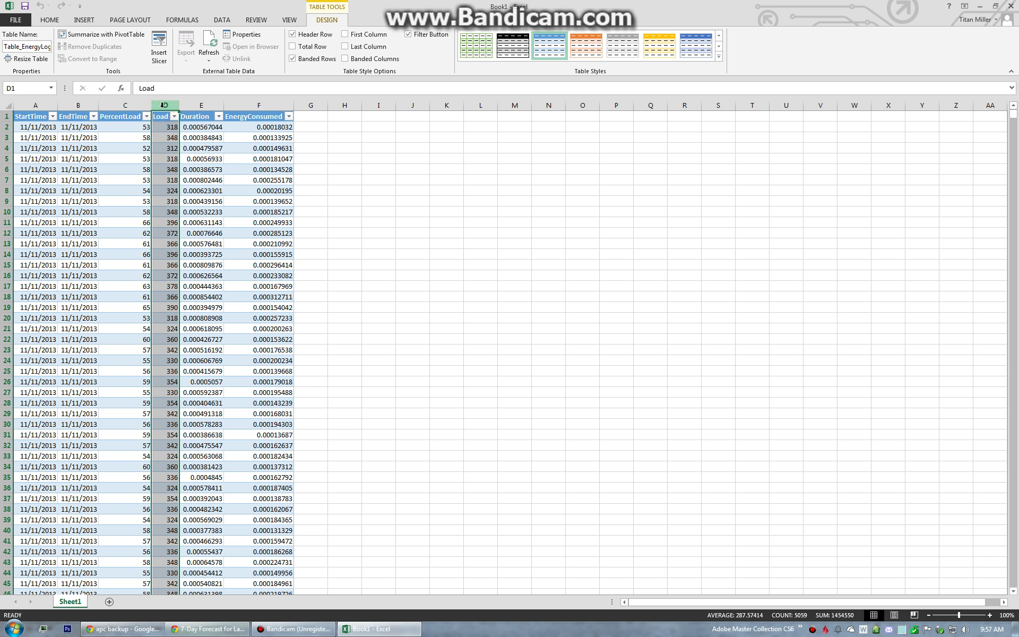
left_click(199, 105)
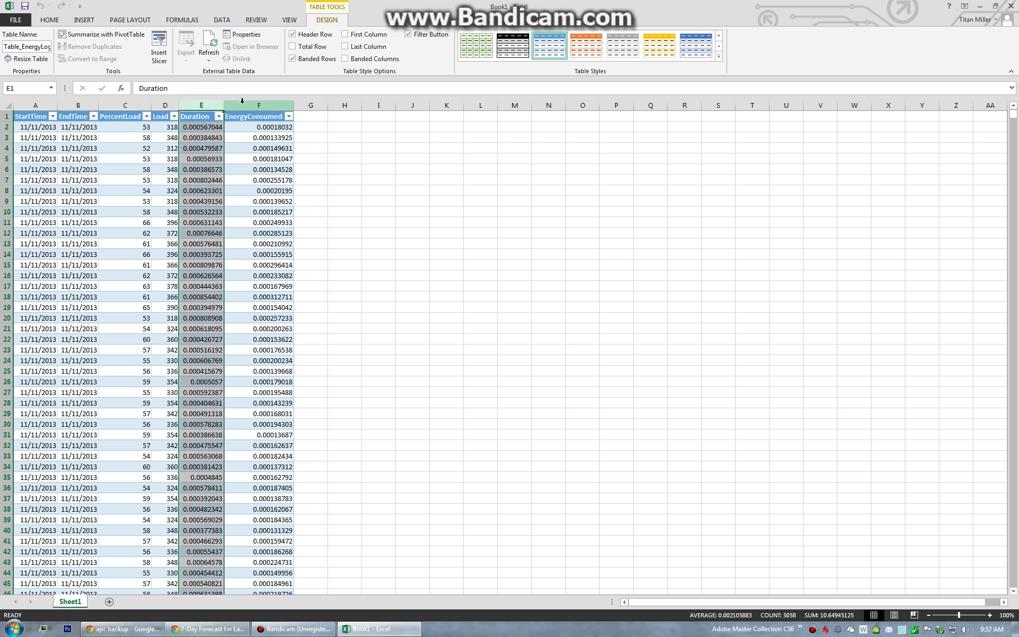
left_click(250, 102)
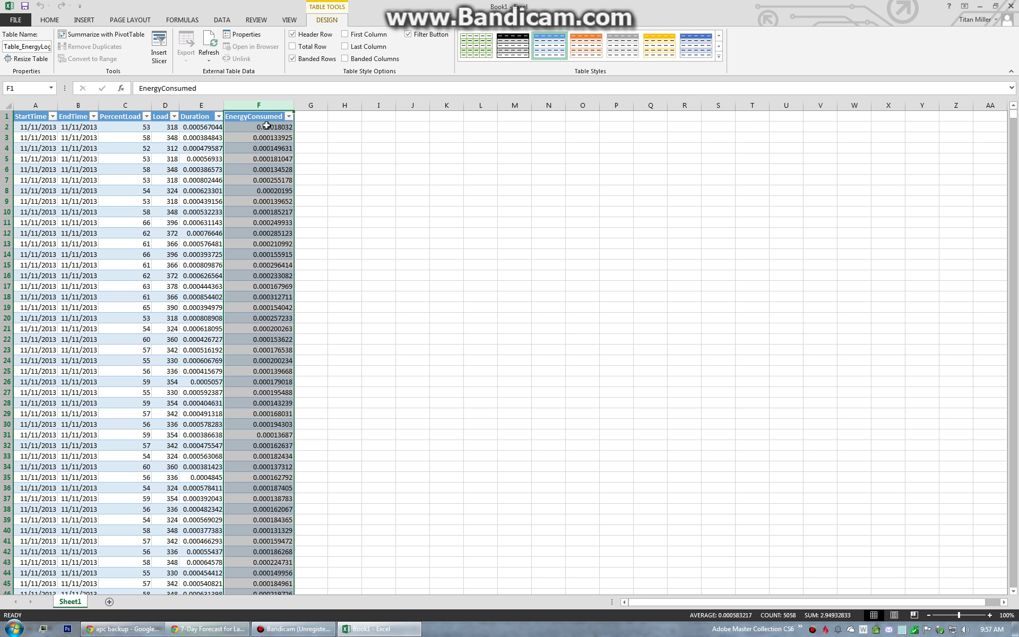
left_click(201, 105, "ctrl")
left_click(125, 105, "ctrl")
left_click(34, 105, "ctrl")
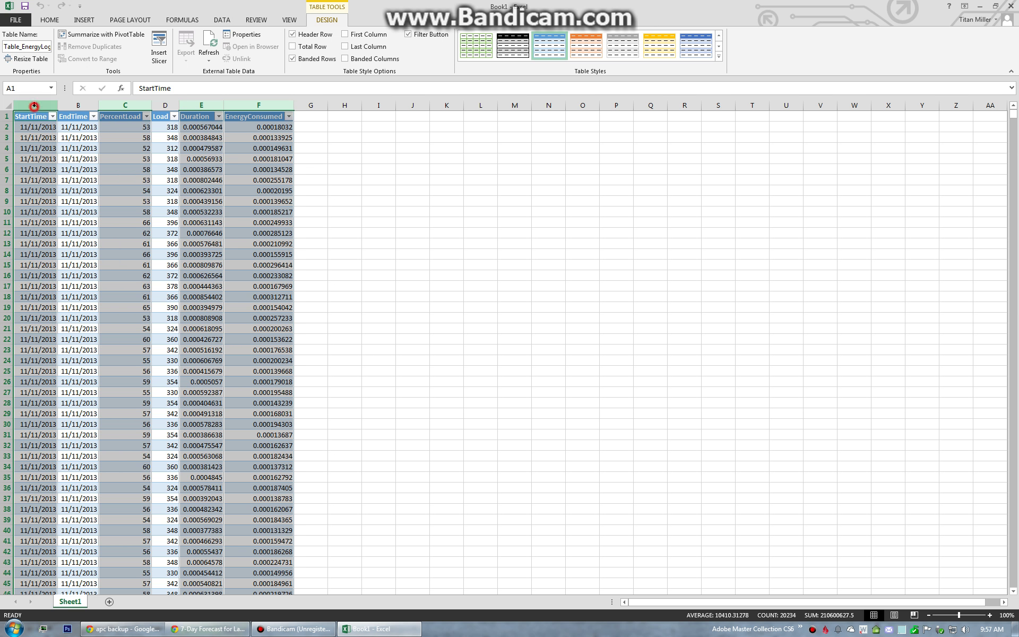
right_click(34, 106)
left_click(71, 248)
left_click(39, 105)
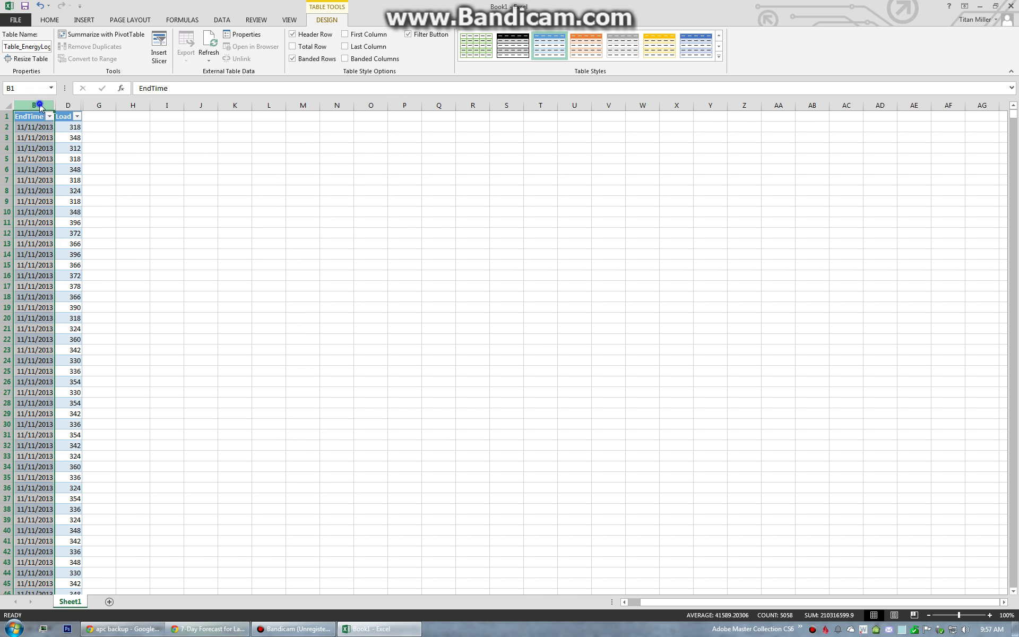
right_click(39, 105)
left_click(87, 216)
left_click(32, 171)
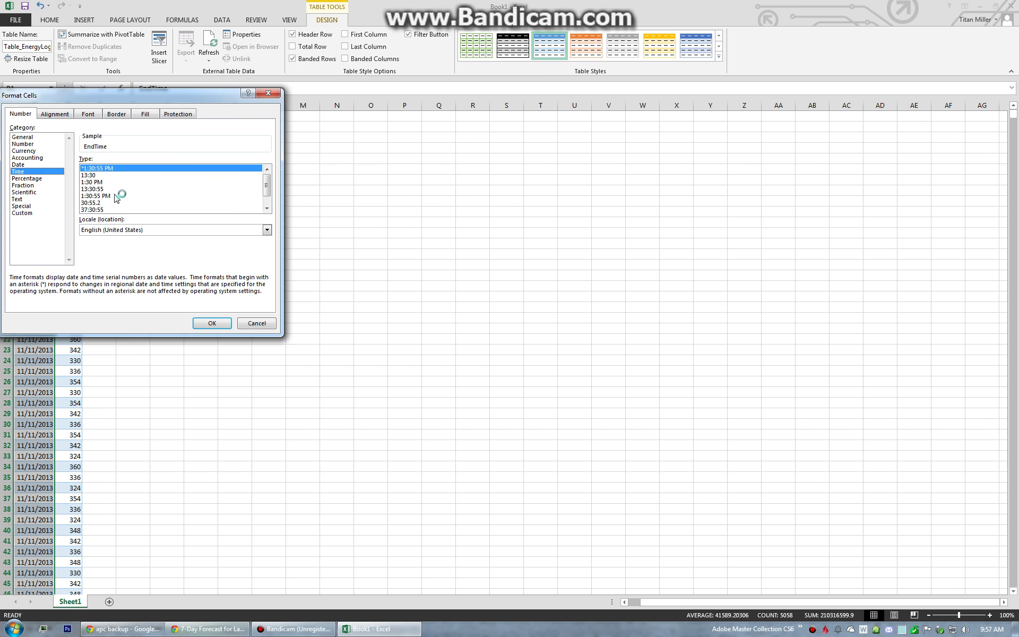
left_click(116, 196)
left_click(215, 324)
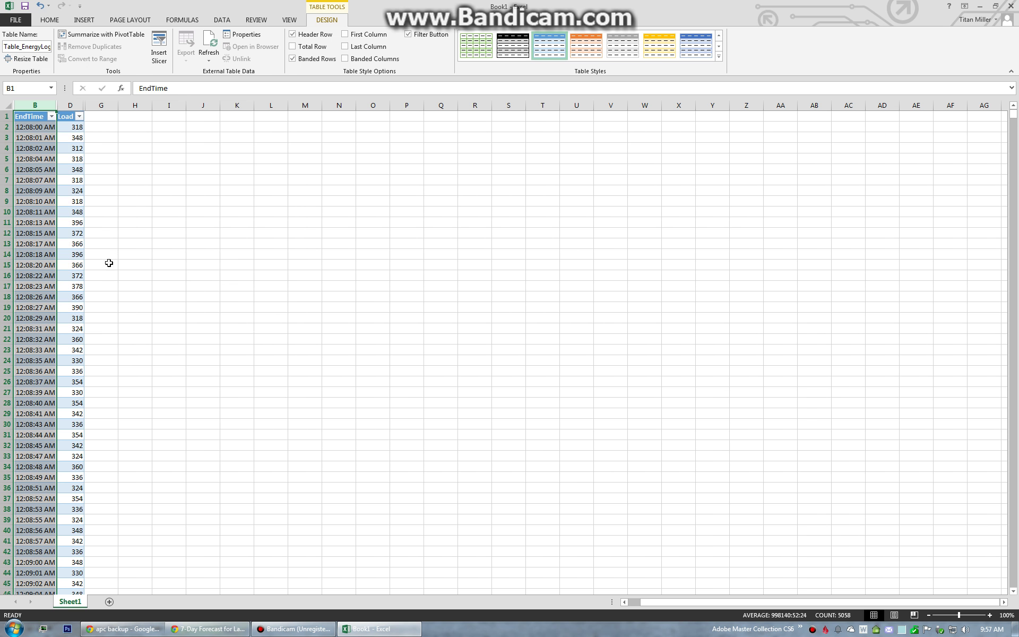
left_click(40, 127)
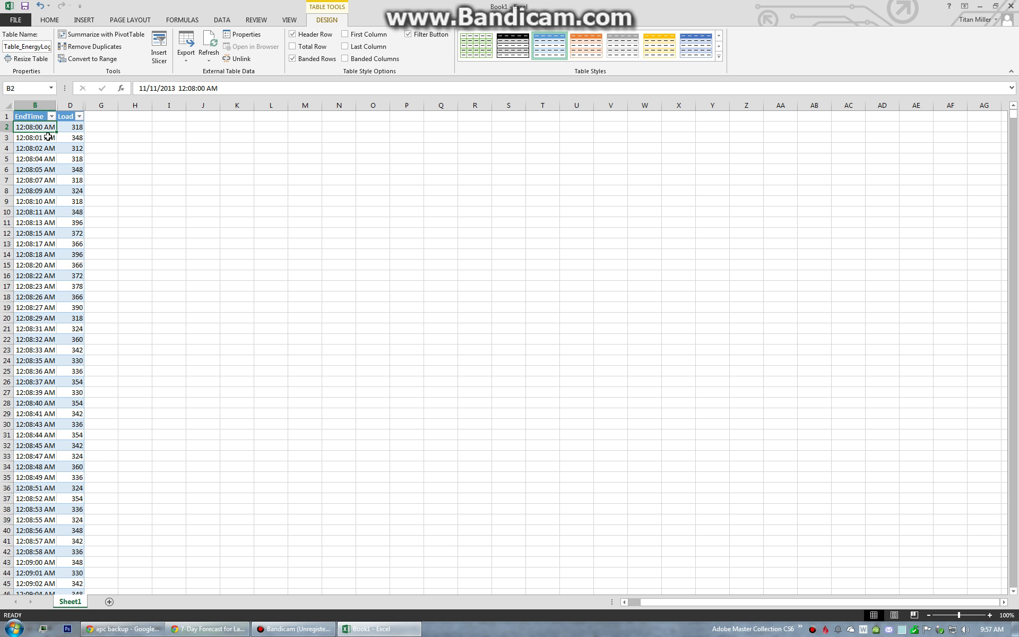
left_click(48, 147)
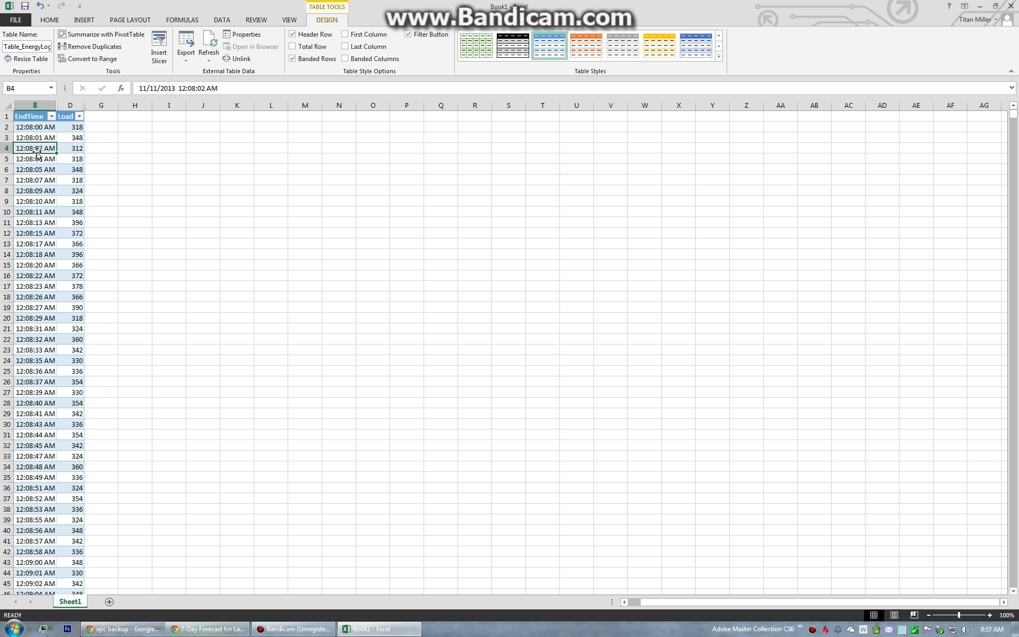
left_click(38, 157)
left_click(38, 168)
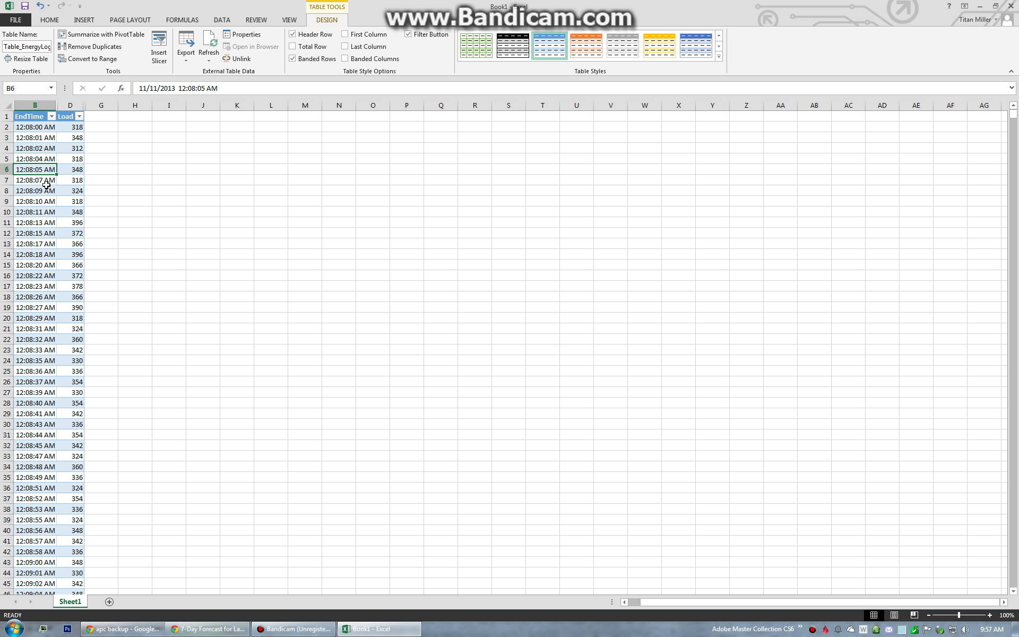
left_click(46, 181)
left_click(70, 129)
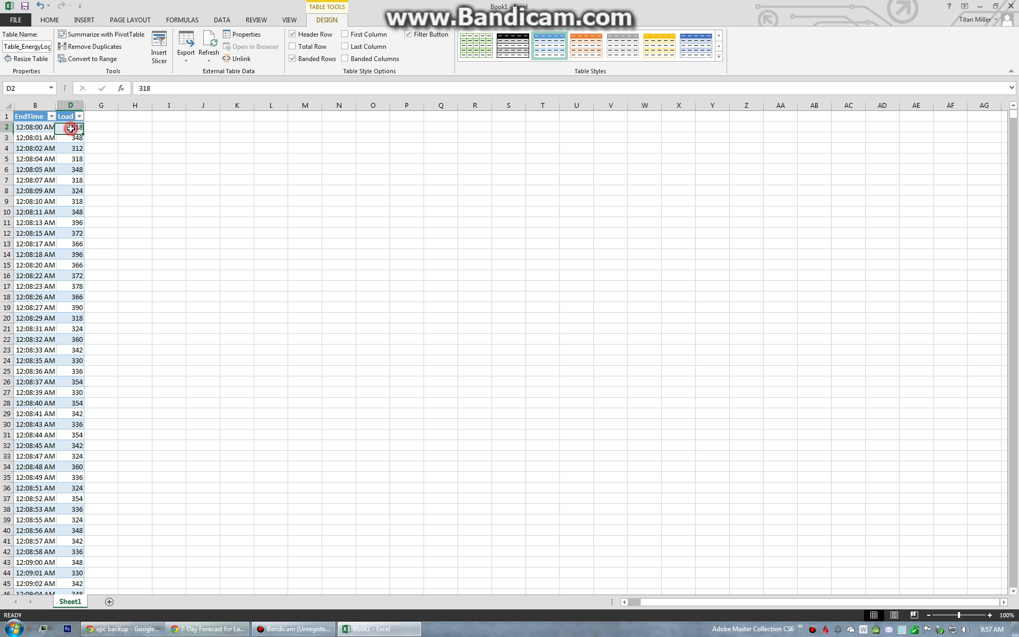
left_click(76, 139)
left_click(75, 148)
left_click(74, 159)
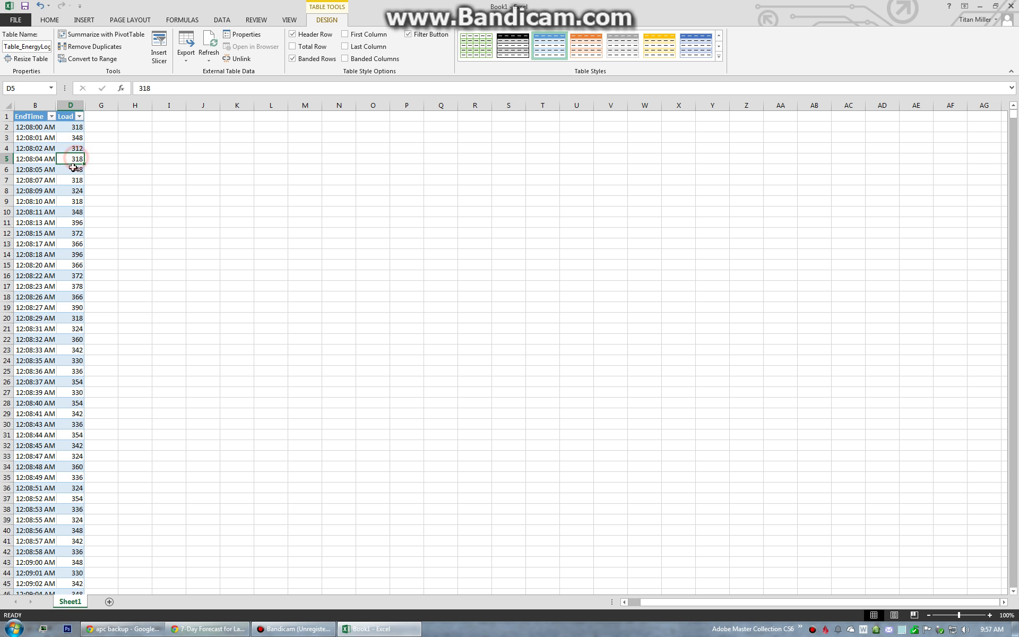
left_click(73, 168)
left_click(19, 125)
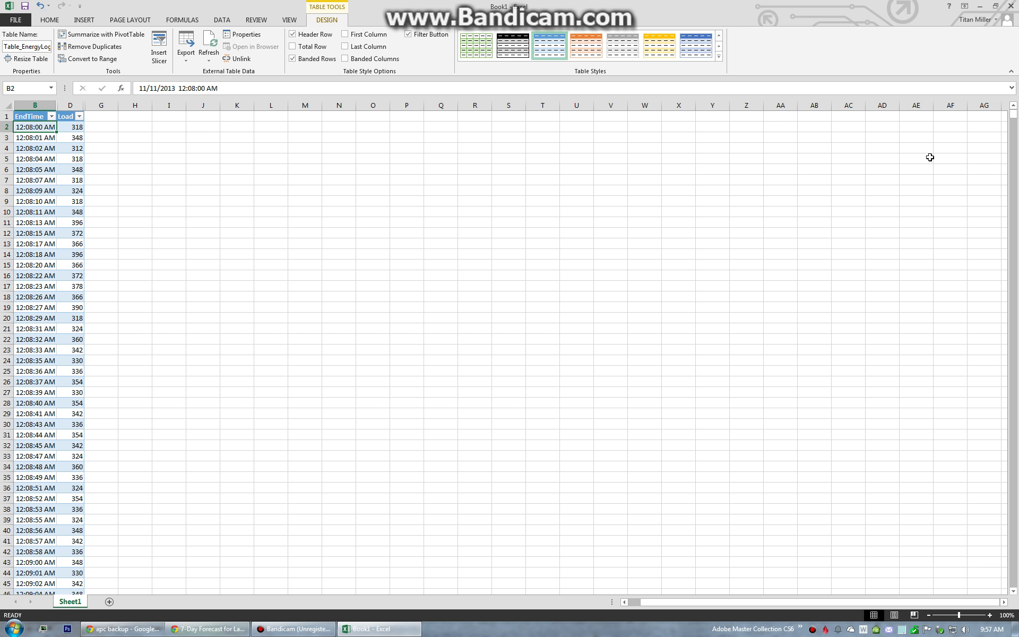
left_click_drag(1012, 114, 1008, 591)
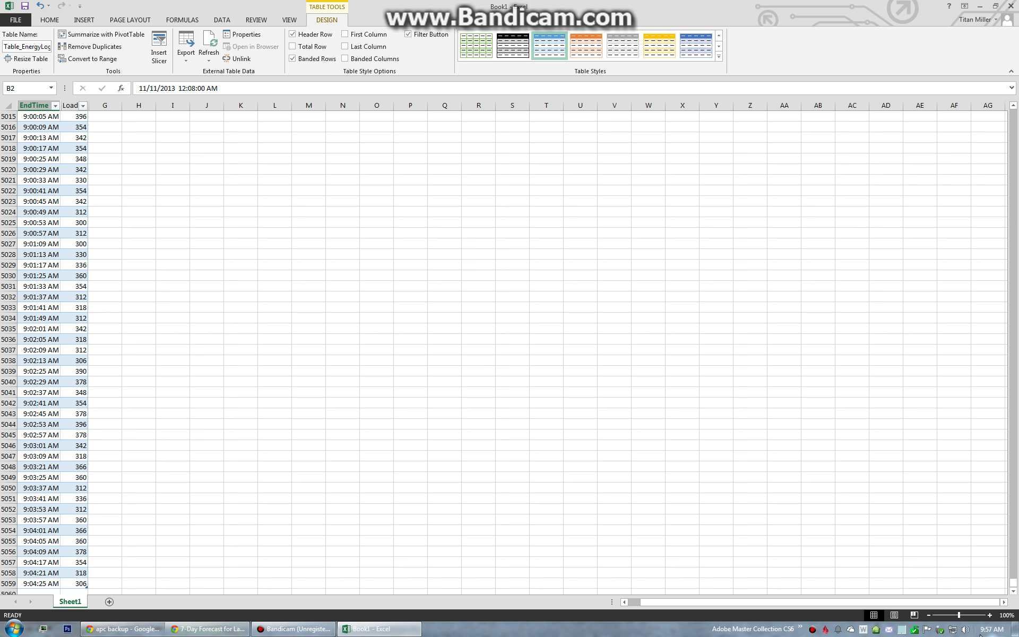
left_click(9, 582)
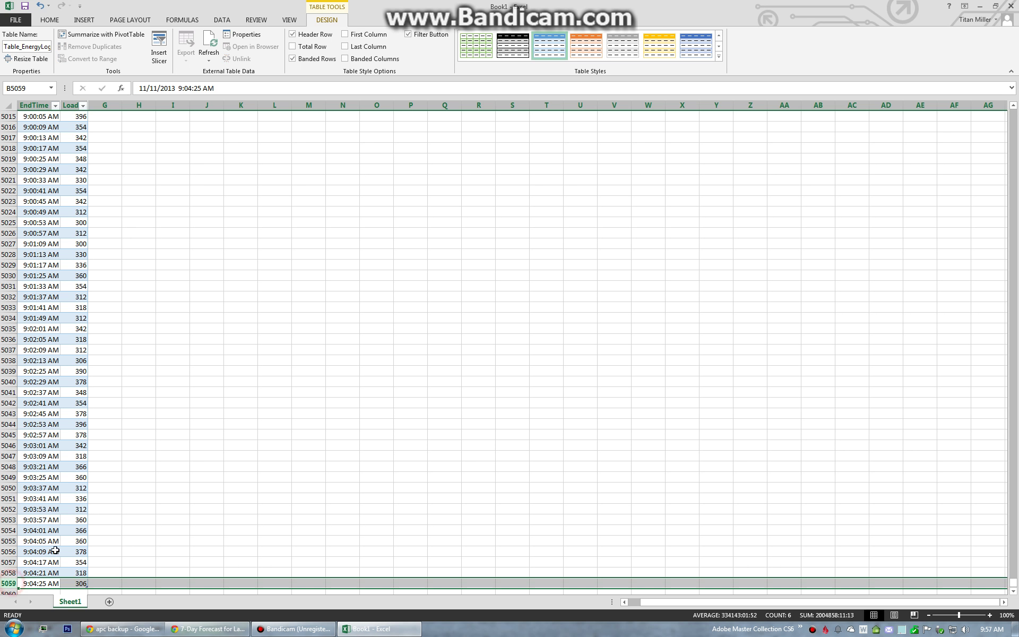
scroll(74, 520, "down", 1)
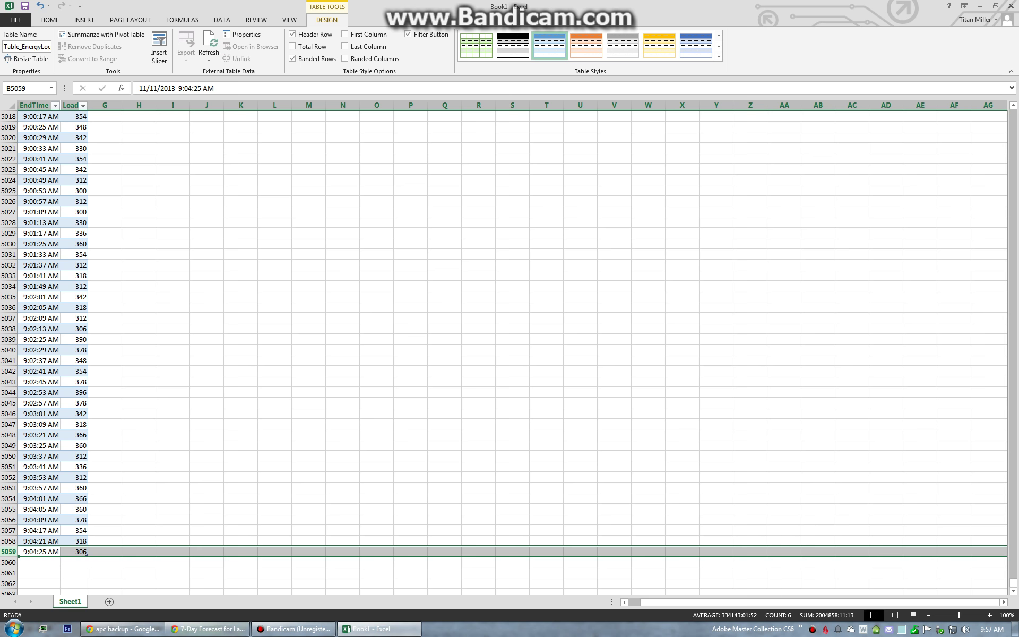
left_click_drag(1010, 583, 1012, 104)
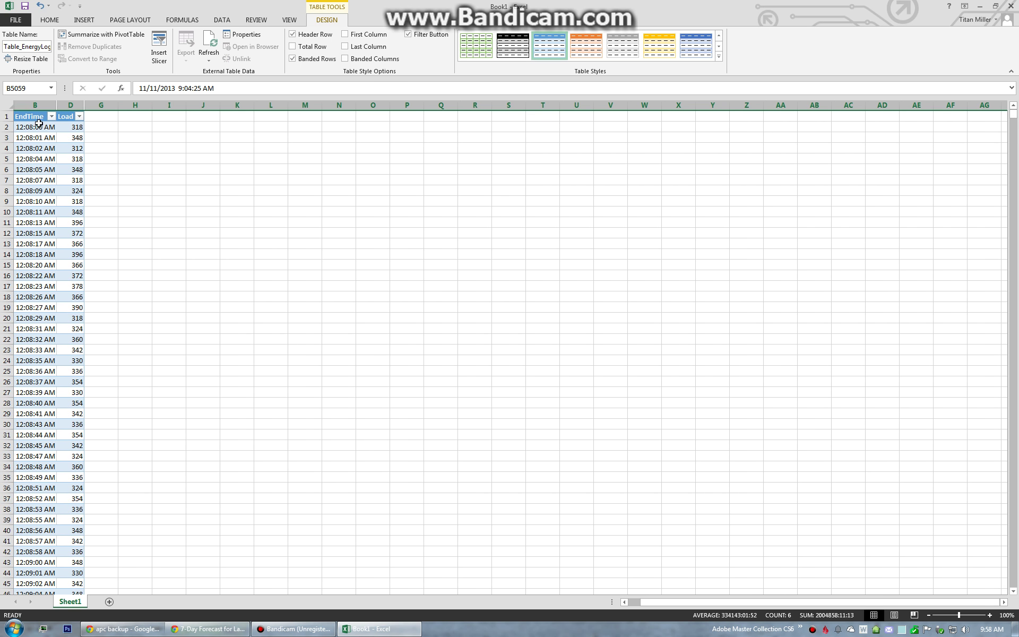
Insert a recommended Stacked Area chart of EndTime and Load, then move and enlarge it across the sheet.
left_click(35, 104)
left_click(69, 105, "ctrl")
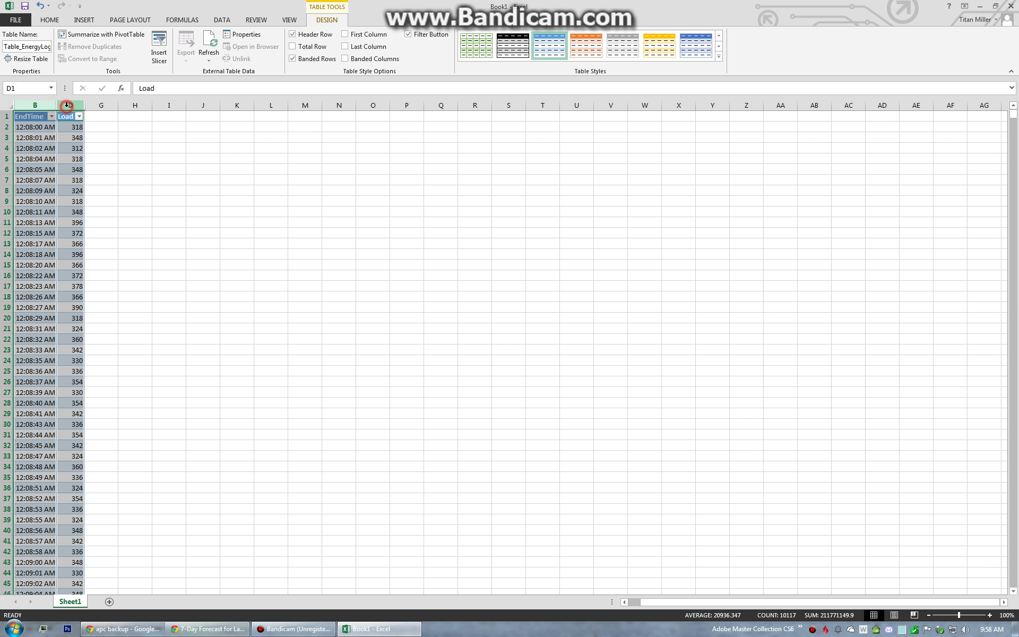
left_click(84, 19)
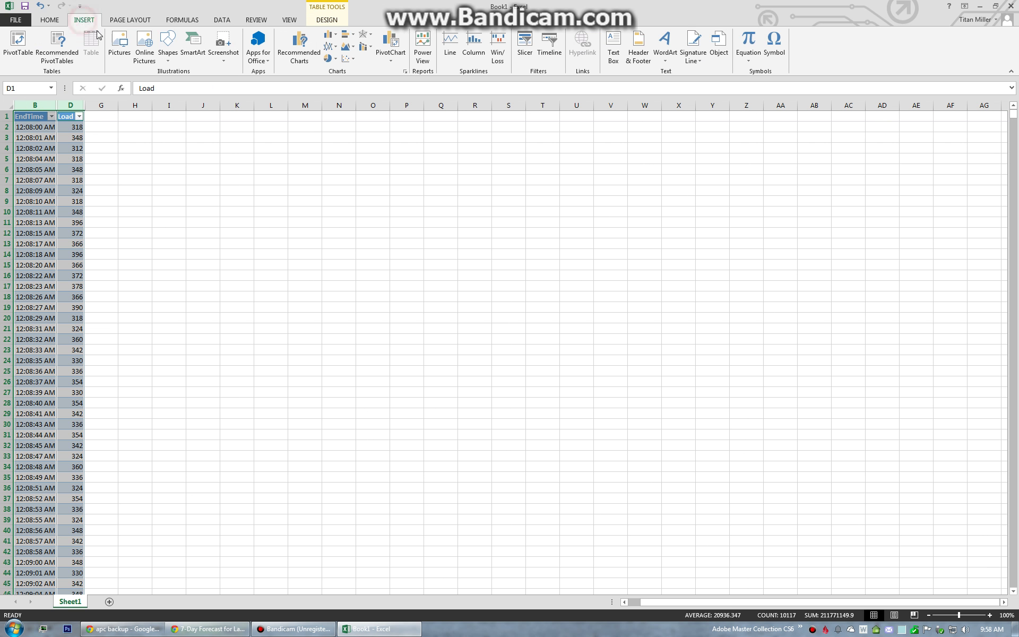
left_click(299, 54)
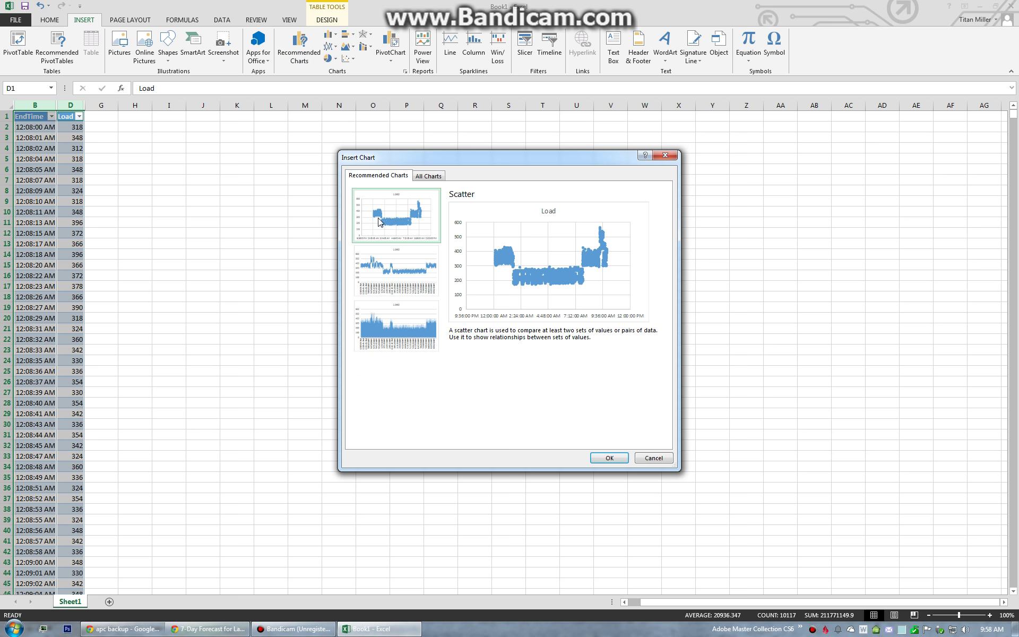
left_click(380, 321)
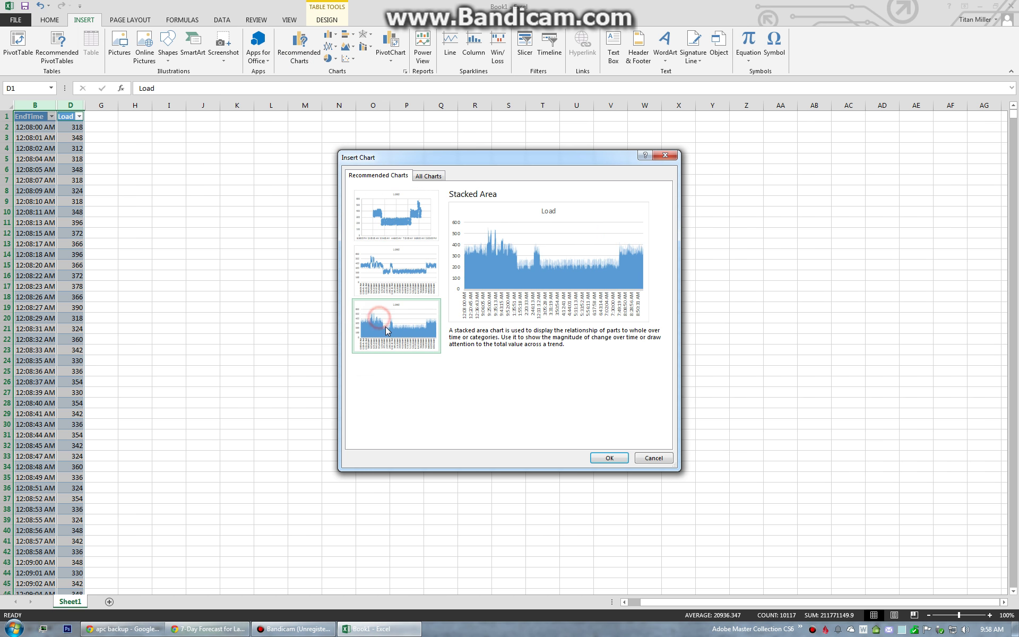
left_click(606, 456)
left_click_drag(463, 287, 165, 121)
left_click_drag(342, 265, 996, 586)
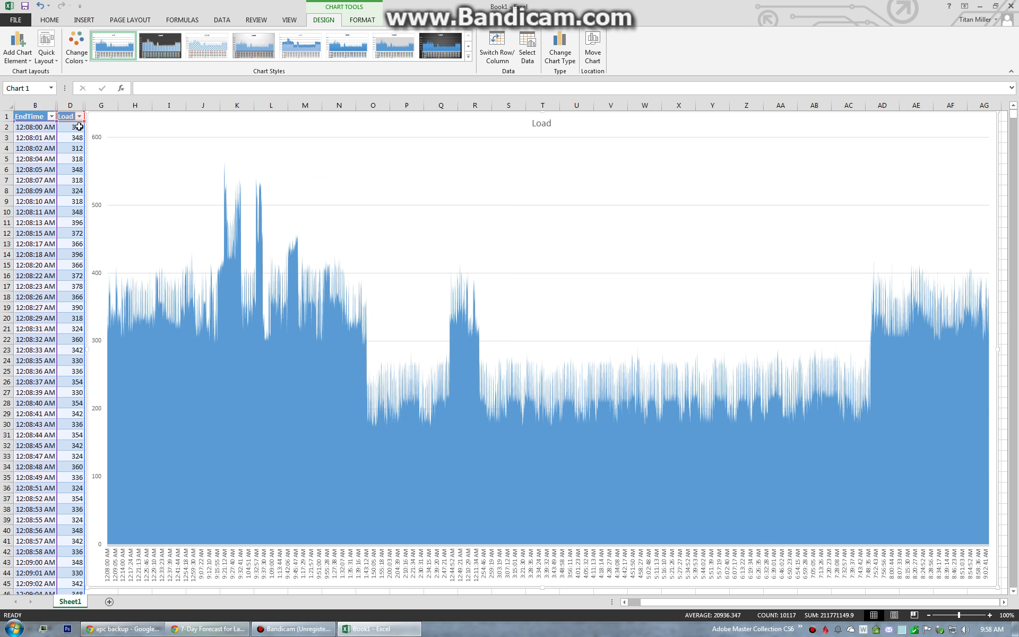
Sort the EndTime column Smallest to Largest from its filter arrow.
left_click(41, 130)
left_click(50, 117)
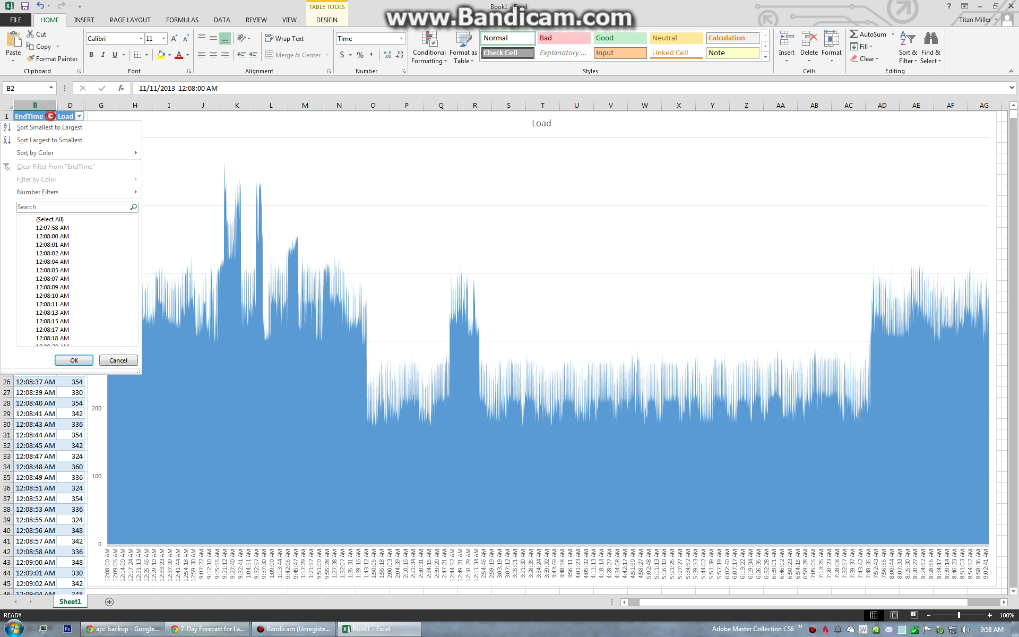
left_click(56, 129)
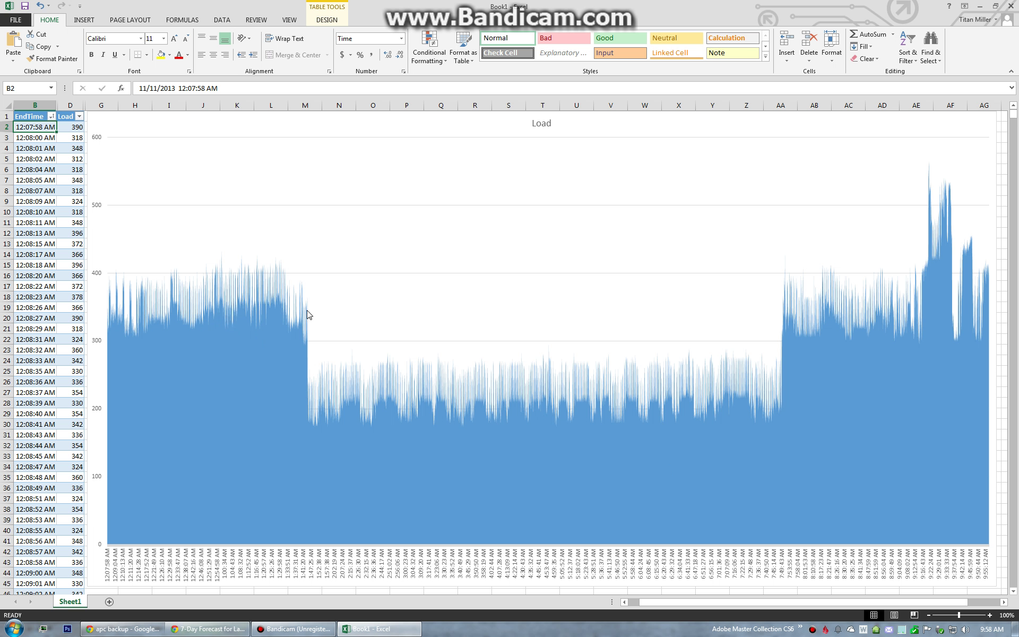
mouse_move(309, 311)
Jump to the end of the EnergyLog table and run Refresh All from the Data tab.
left_click_drag(1010, 120, 998, 590)
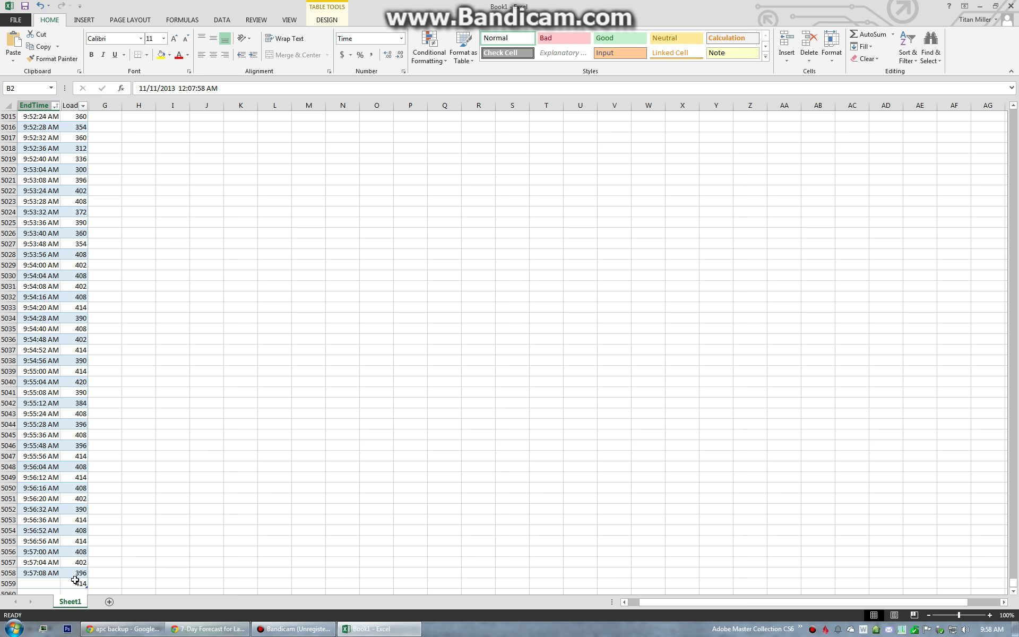
scroll(92, 565, "down", 5)
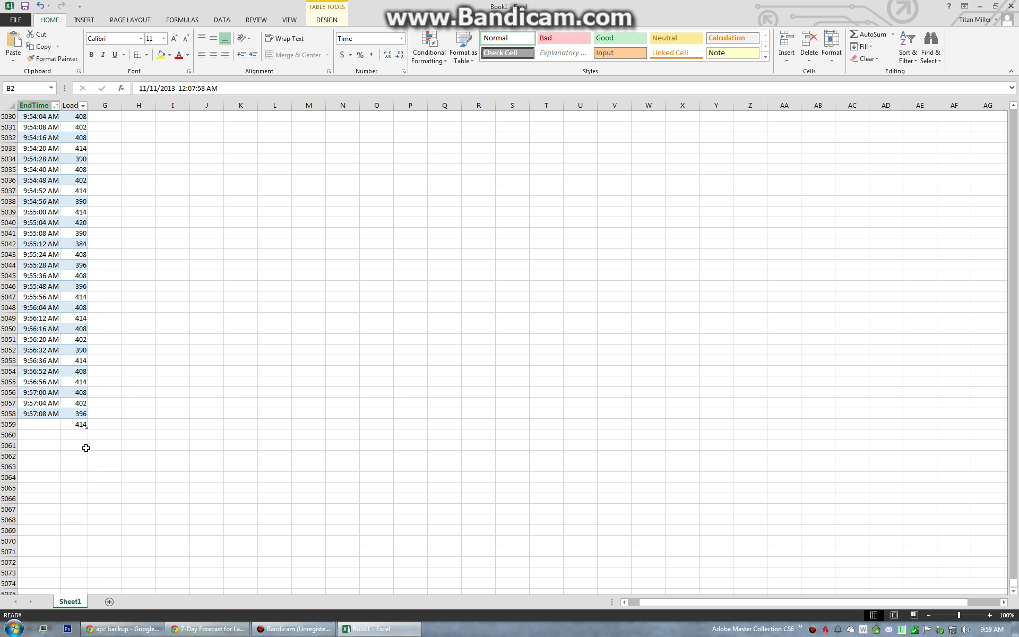
scroll(106, 438, "down", 2)
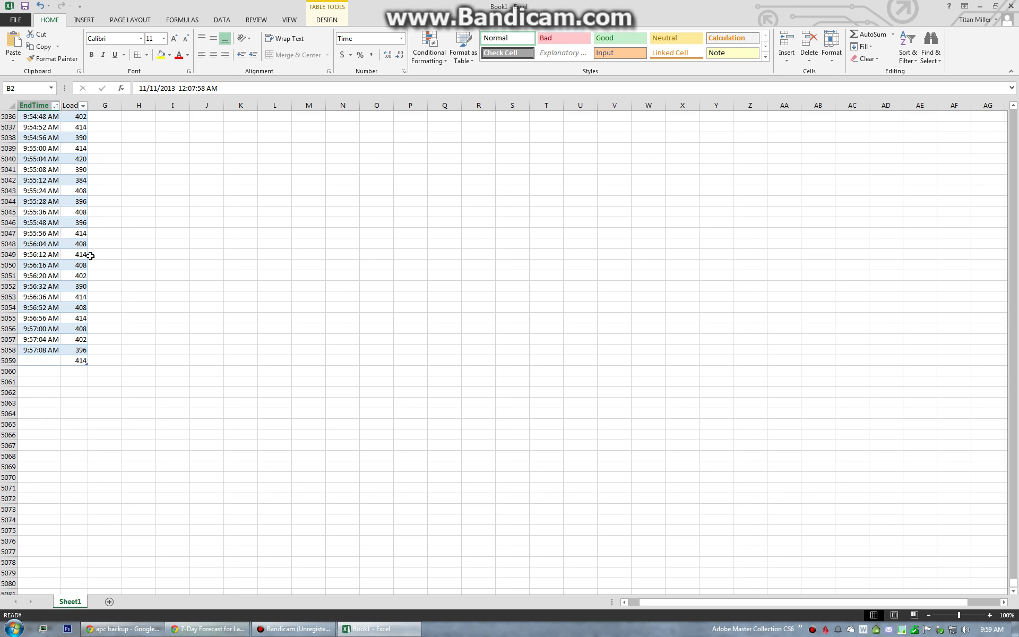
left_click(222, 20)
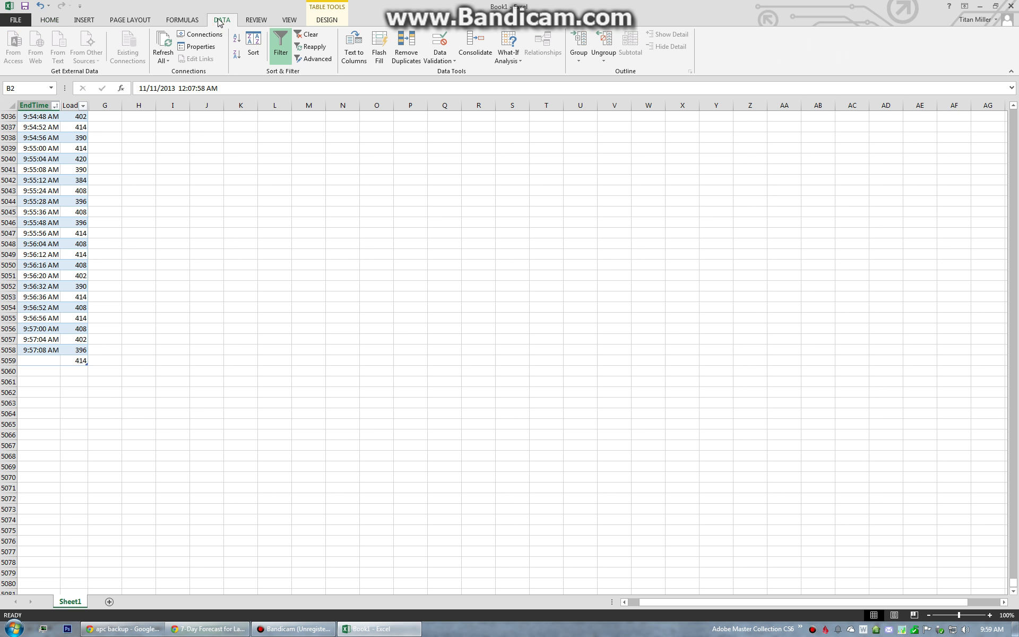
left_click(162, 48)
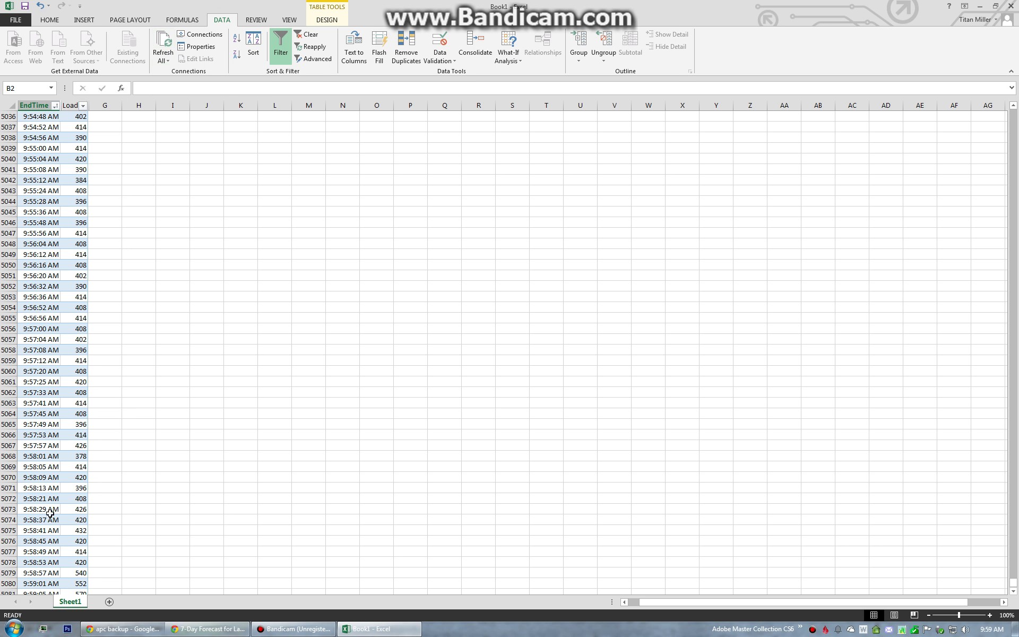
Check the appended readings through row 5081 (9:59:05 AM, Load 570), then return to the top.
scroll(61, 467, "down", 1)
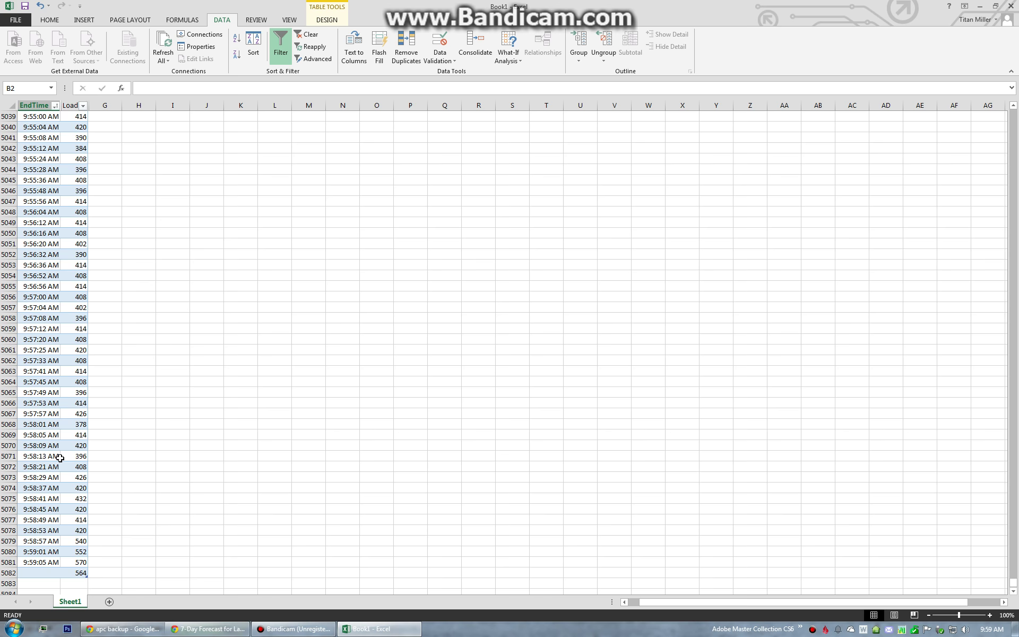
scroll(115, 553, "down", 1)
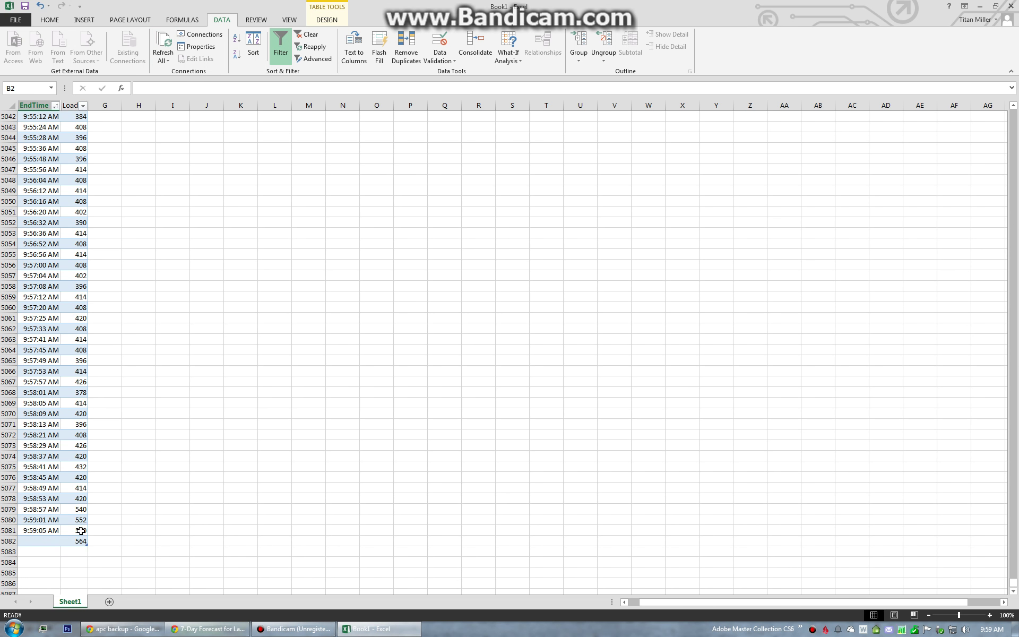
left_click_drag(81, 530, 80, 510)
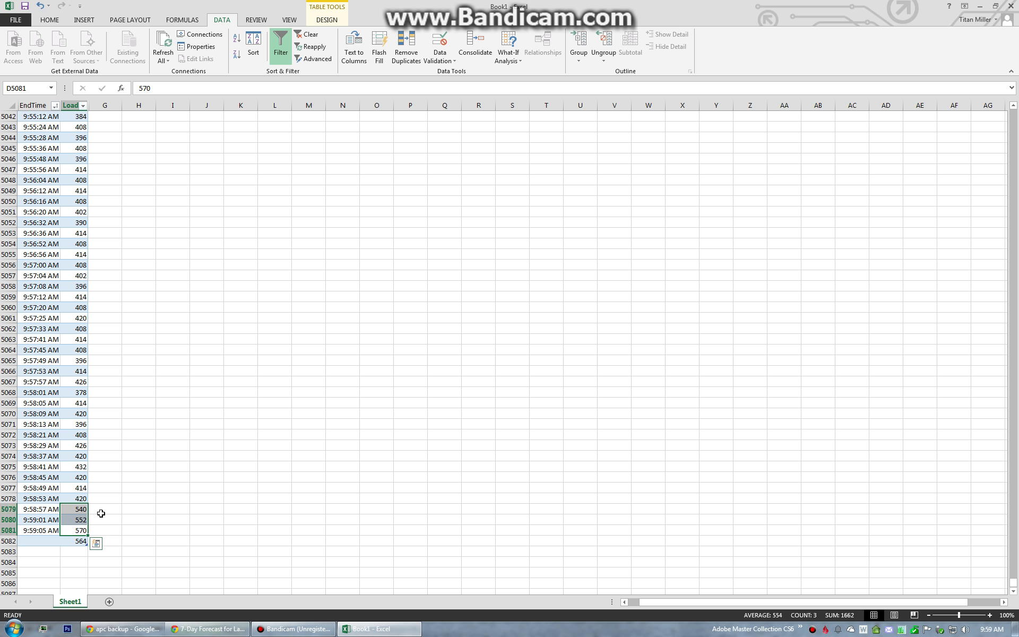
left_click_drag(97, 513, 39, 477)
left_click(172, 455)
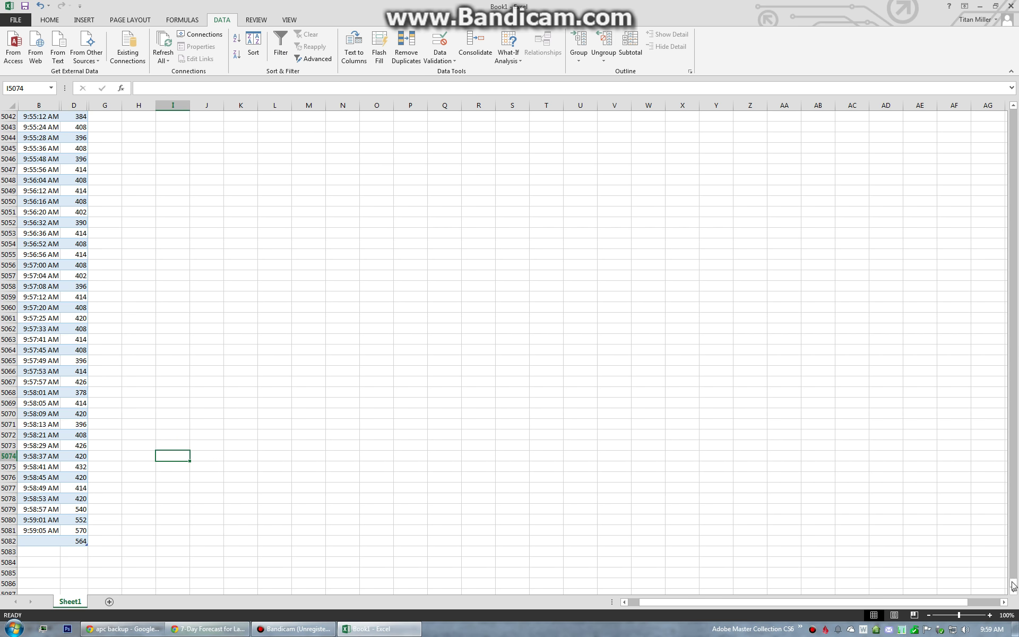
left_click_drag(1013, 583, 977, 208)
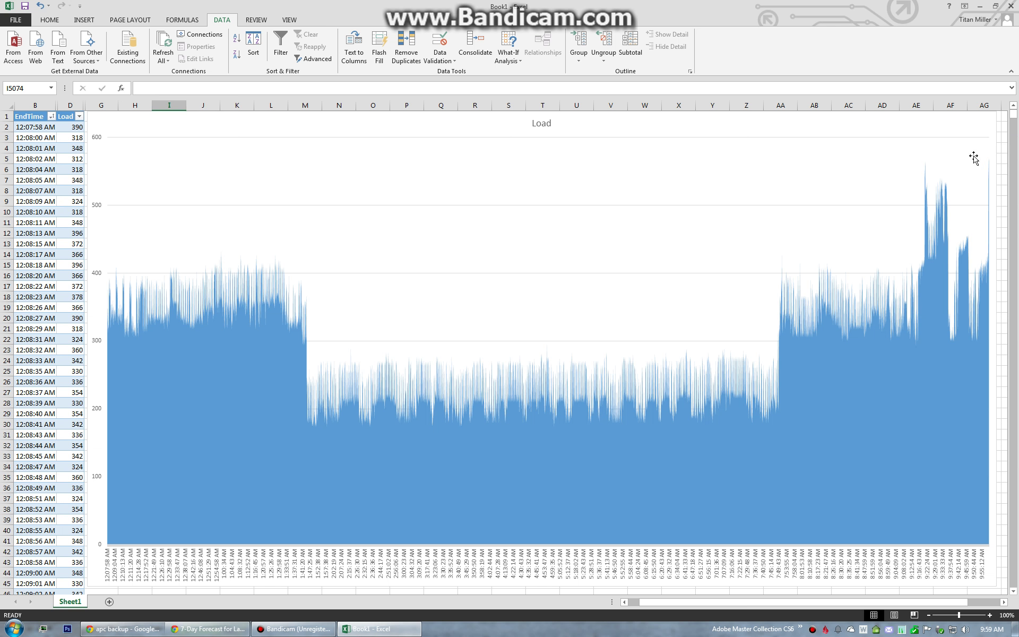
left_click(200, 35)
left_click(605, 263)
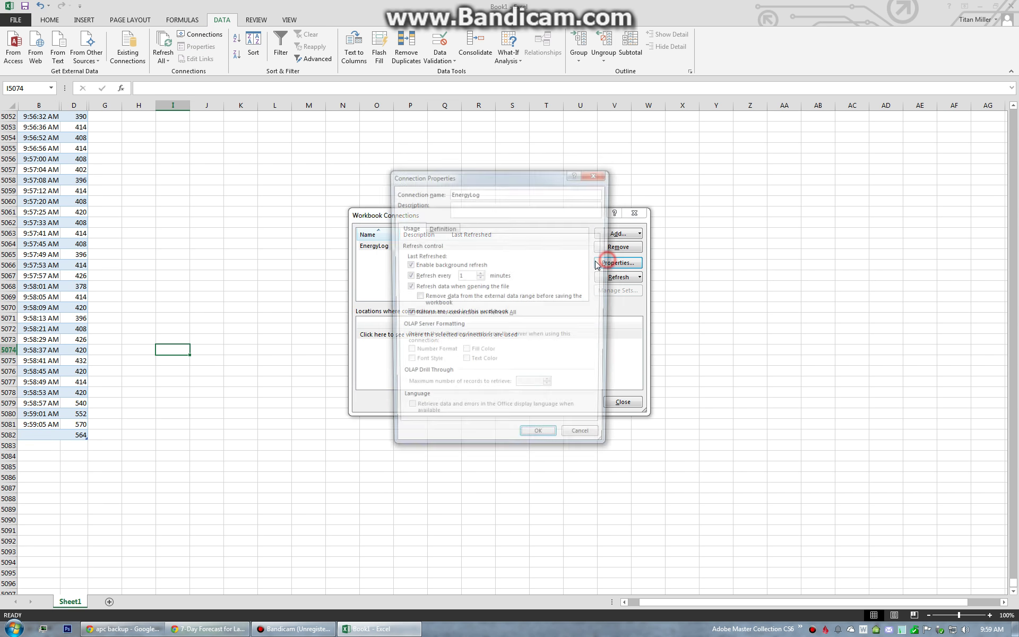
double_click(460, 276)
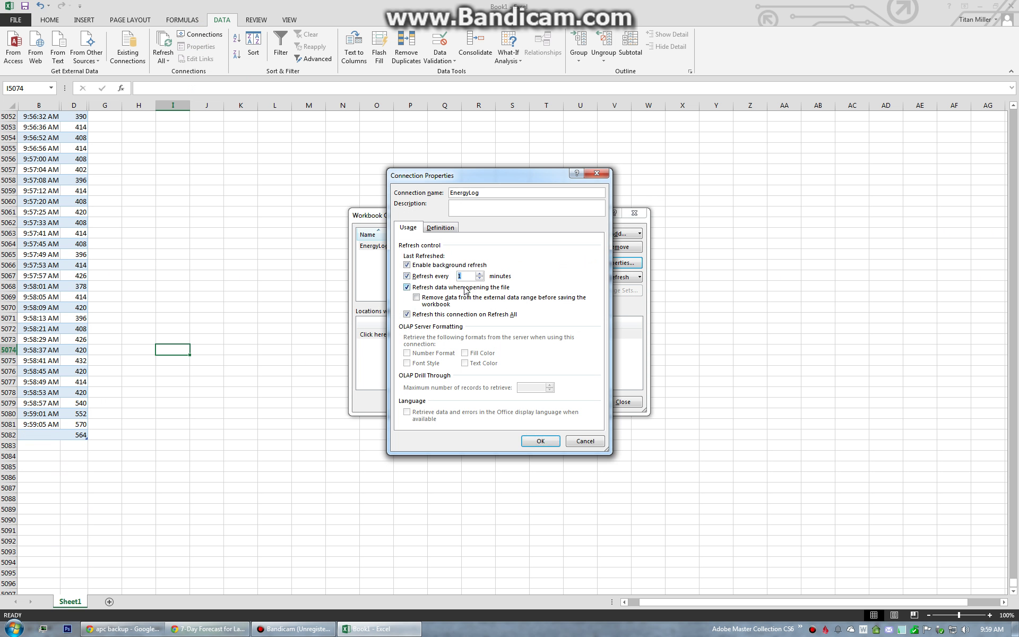
type("1")
left_click(581, 441)
left_click(618, 402)
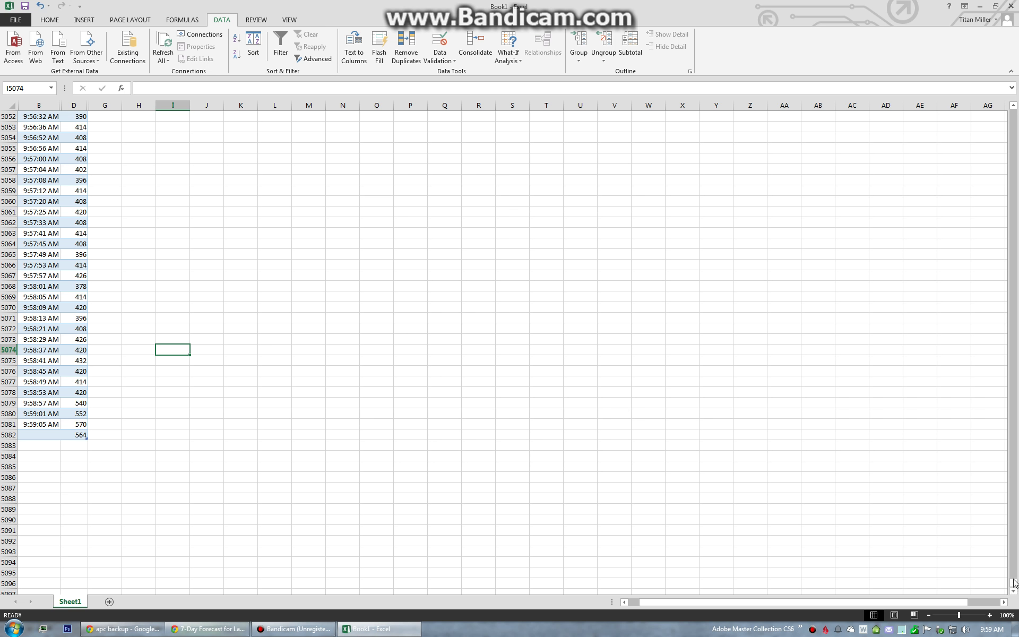
left_click_drag(1014, 584, 992, 122)
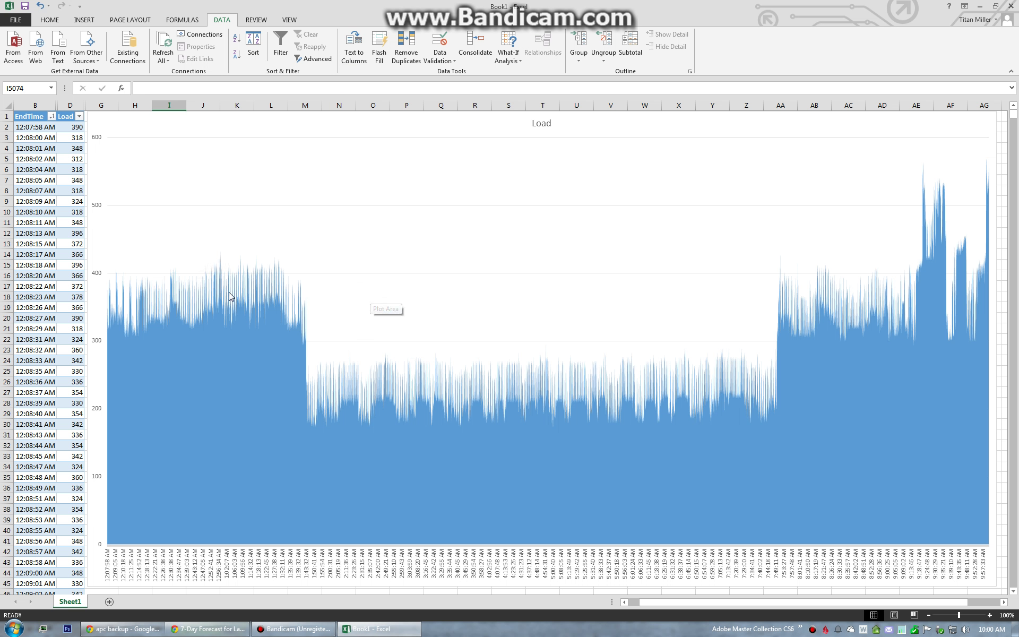
left_click(38, 131)
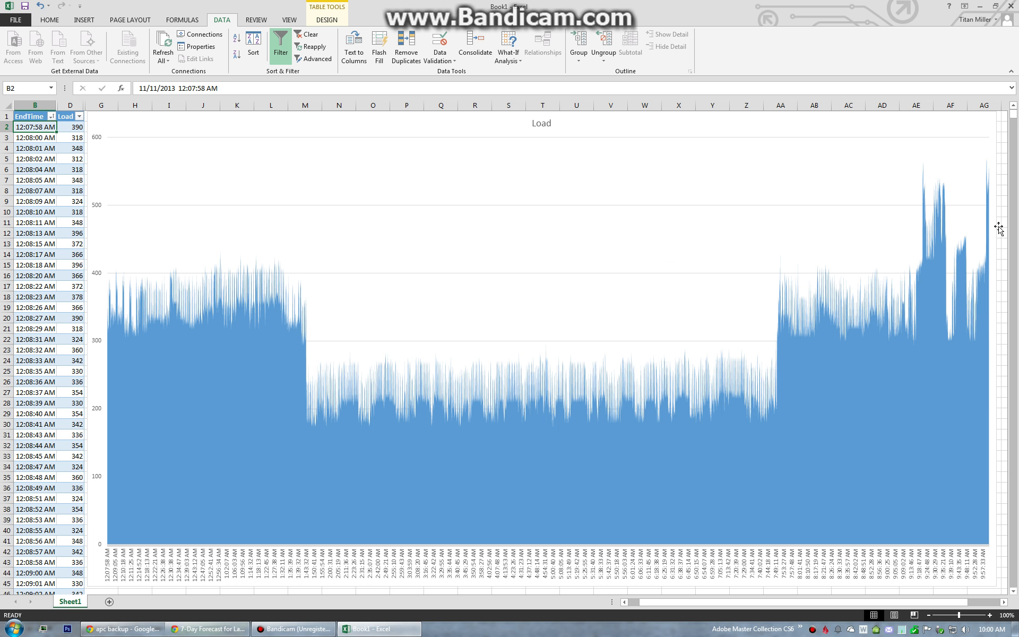
left_click(282, 9)
left_click(547, 251)
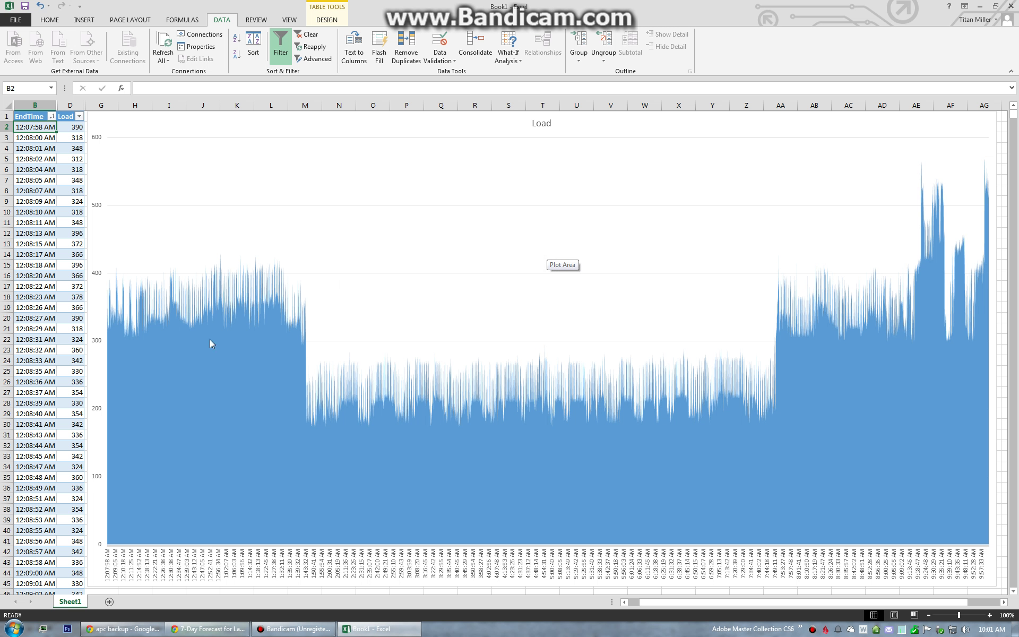